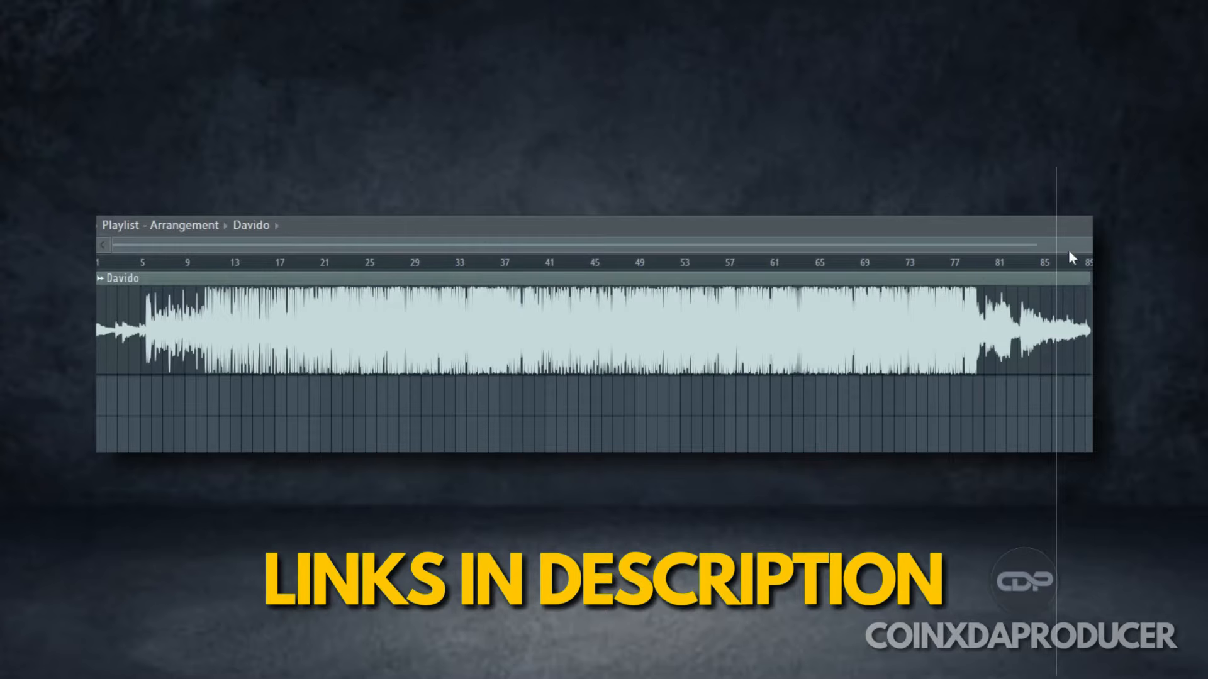
drag(1091, 245, 353, 244)
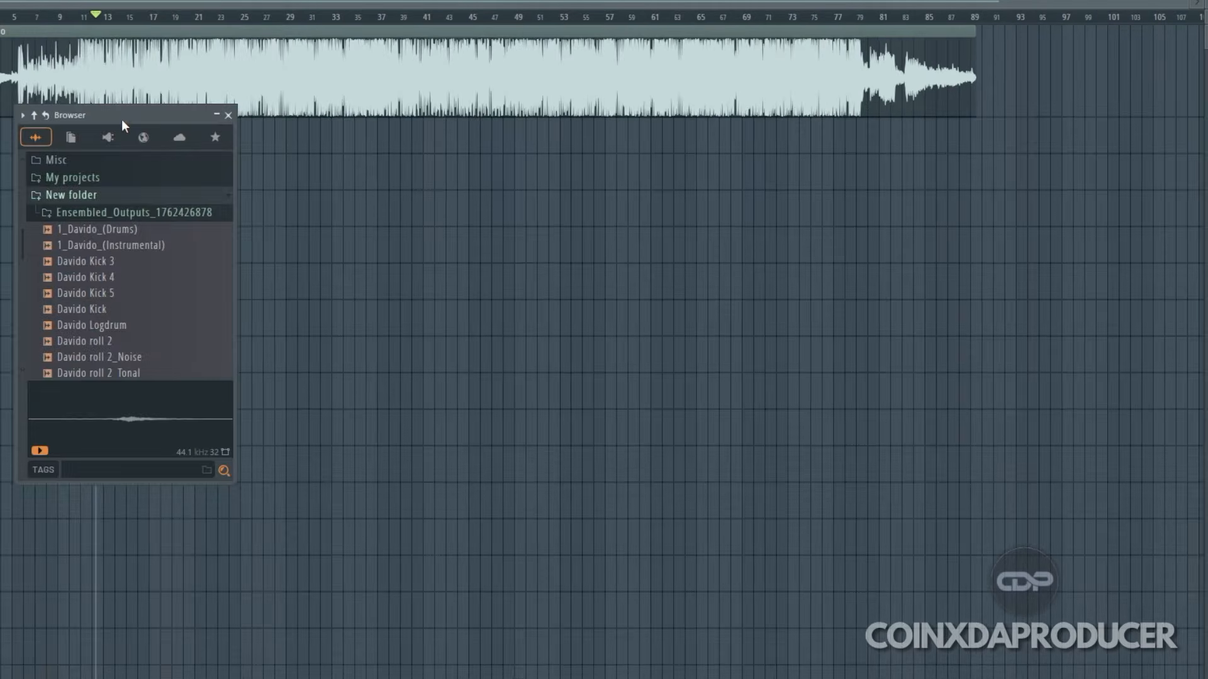
Step: Audition the extracted Davido kick, roll, shaker and snare samples from New folder in the browser, and close the browser
drag(122, 119, 80, 128)
drag(62, 283, 81, 345)
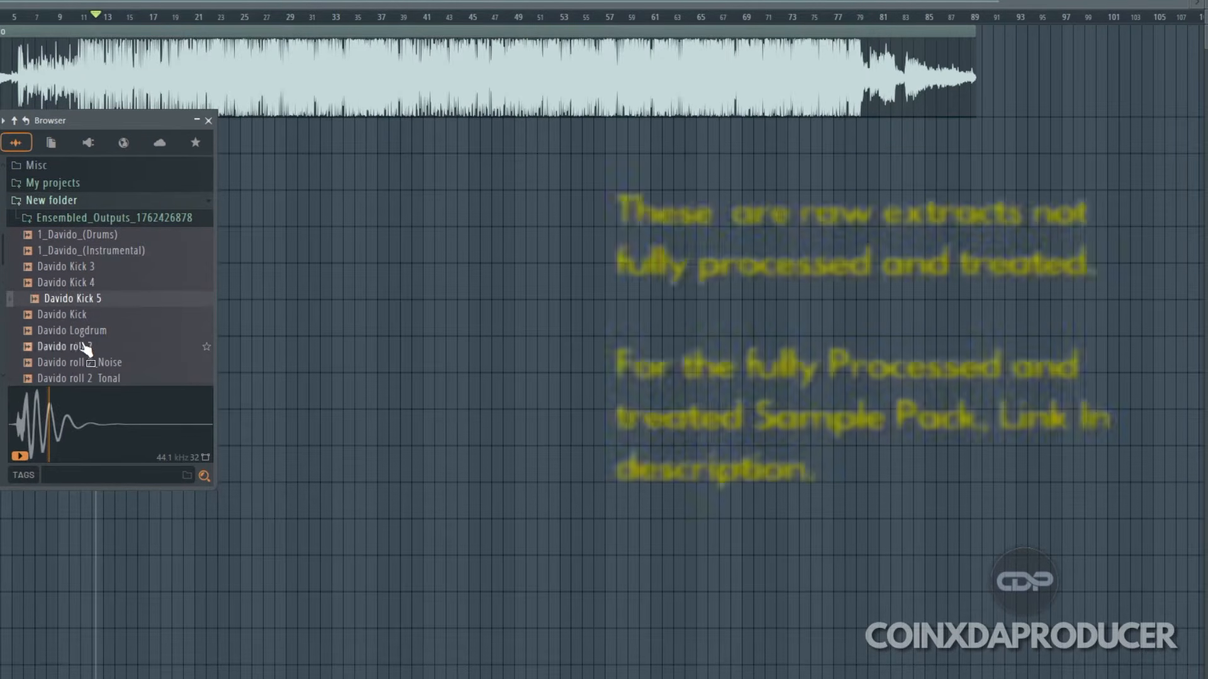
scroll(81, 345, down, 2)
click(78, 286)
click(78, 318)
click(77, 347)
scroll(80, 353, down, 2)
click(75, 299)
click(74, 330)
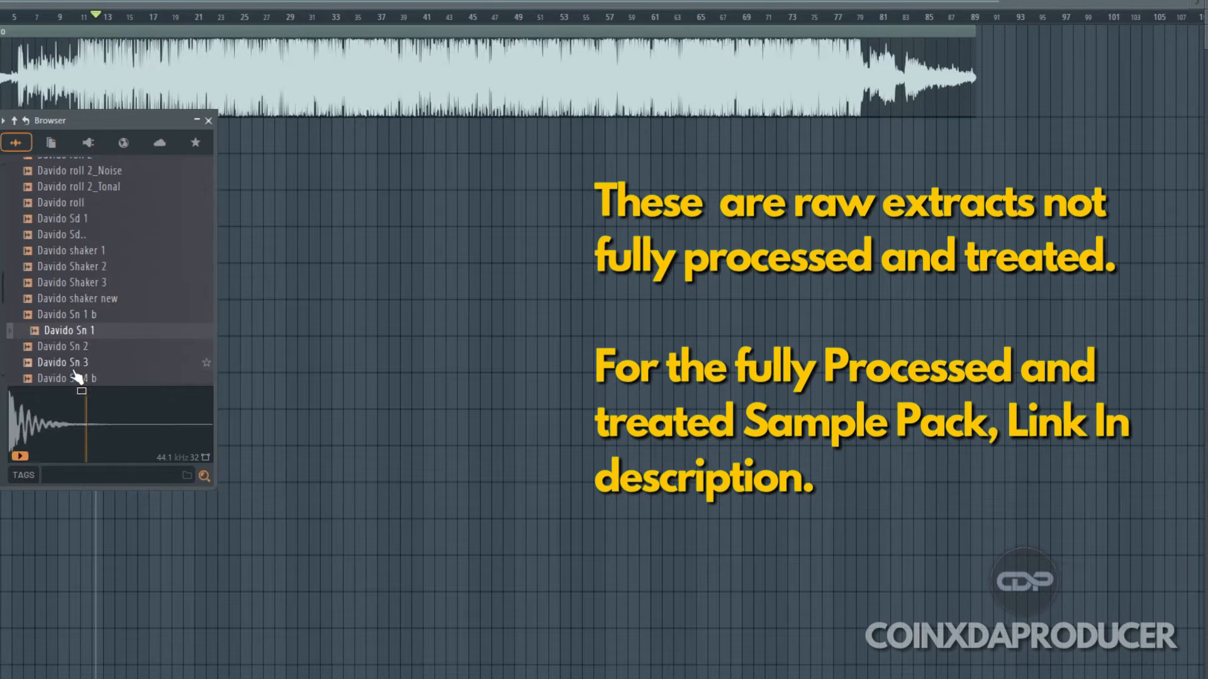
scroll(72, 368, down, 4)
click(82, 251)
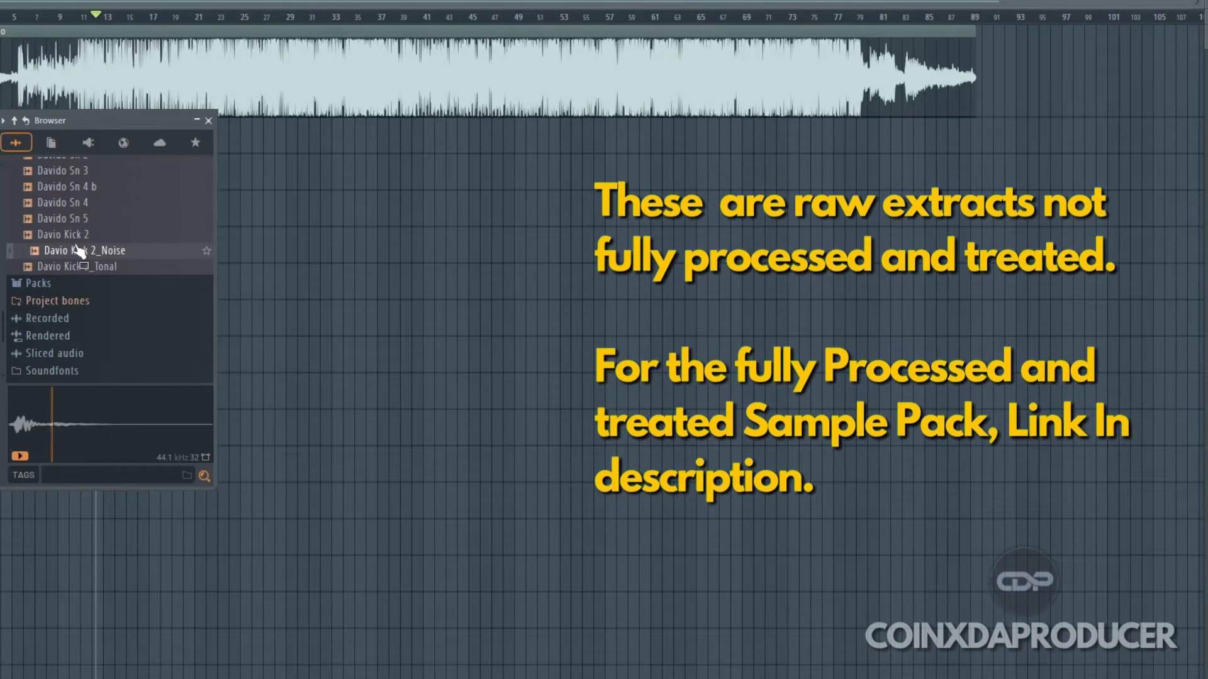
click(78, 221)
click(77, 188)
click(85, 171)
scroll(94, 177, up, 2)
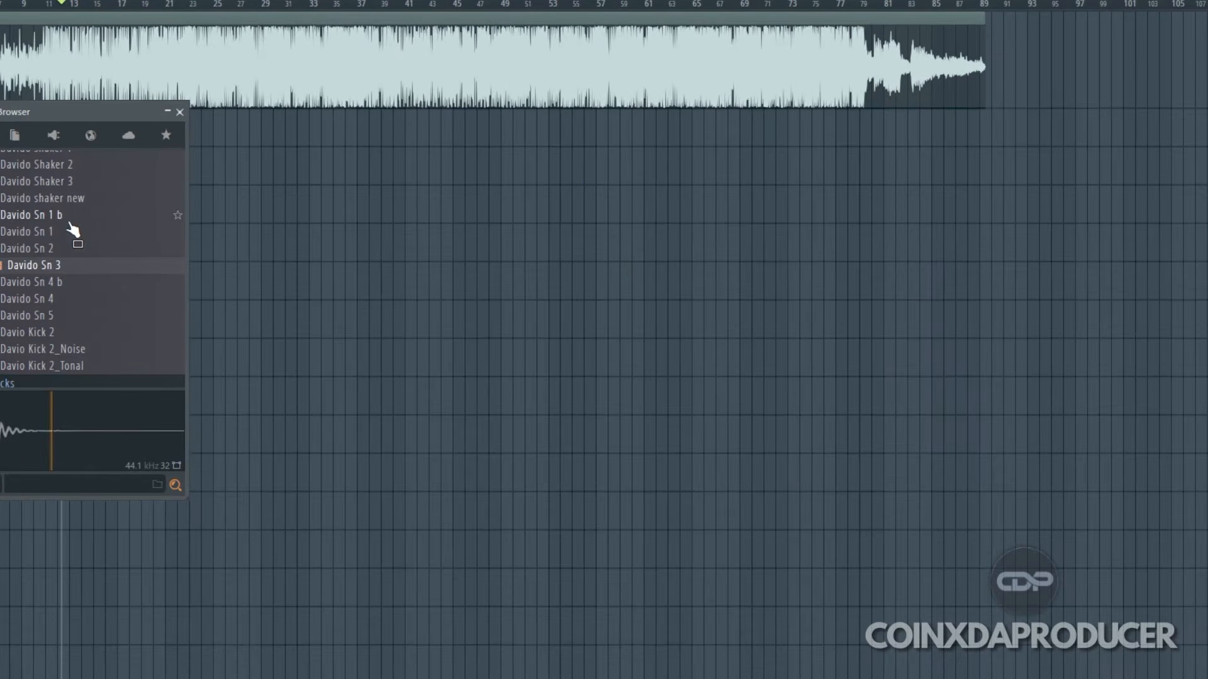
click(180, 112)
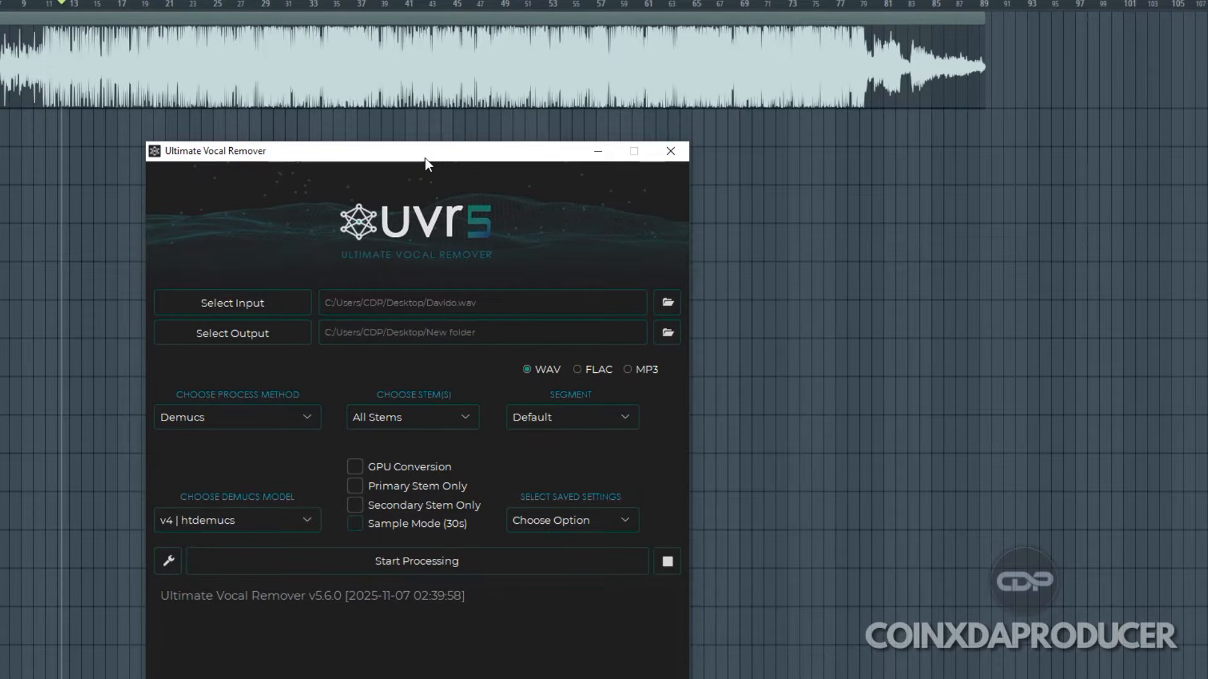
drag(440, 160, 453, 100)
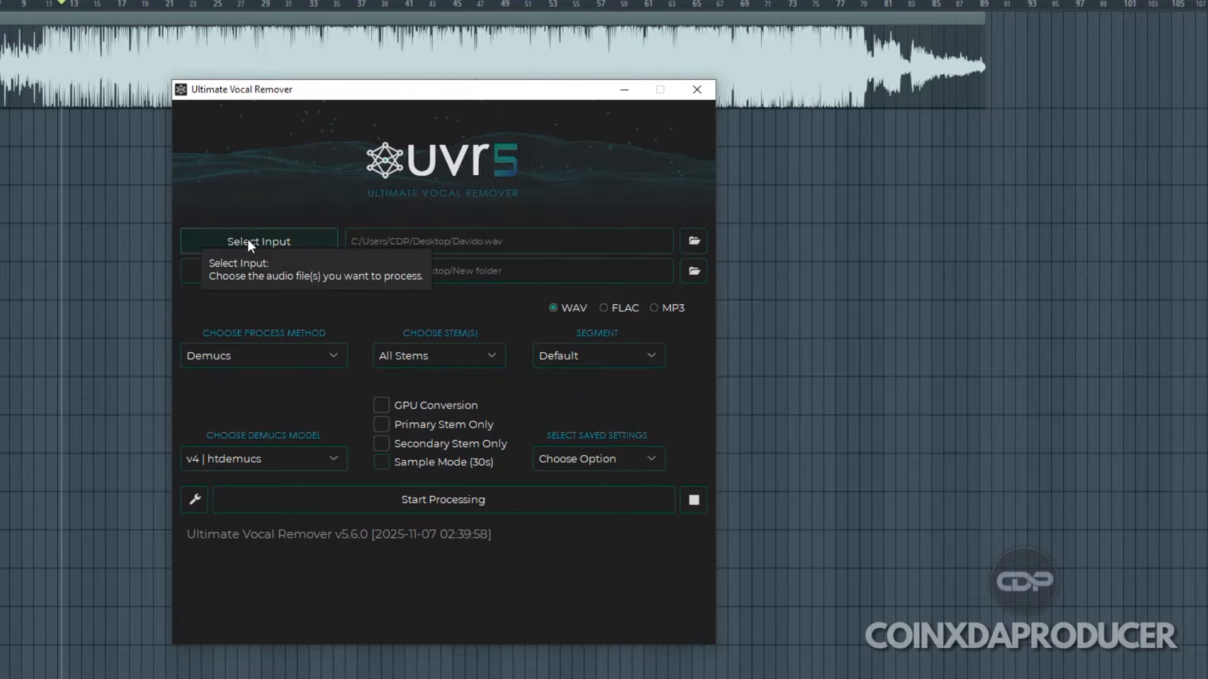
click(273, 240)
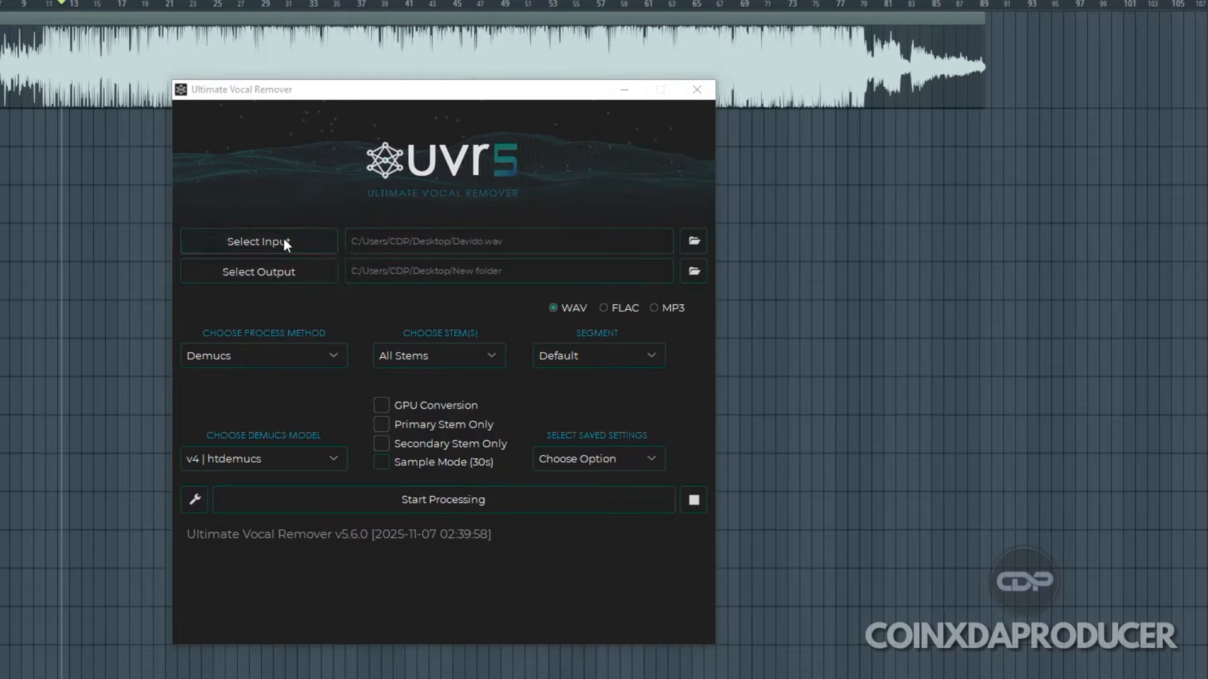
drag(926, 207, 919, 250)
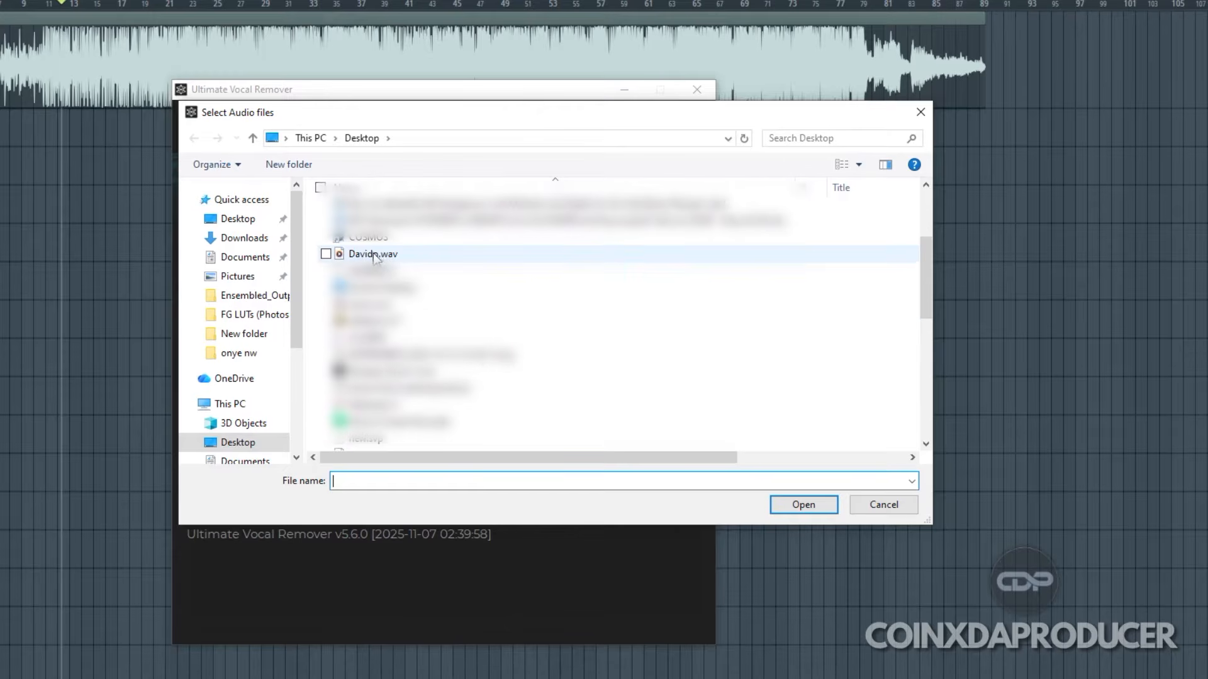
click(380, 256)
click(810, 504)
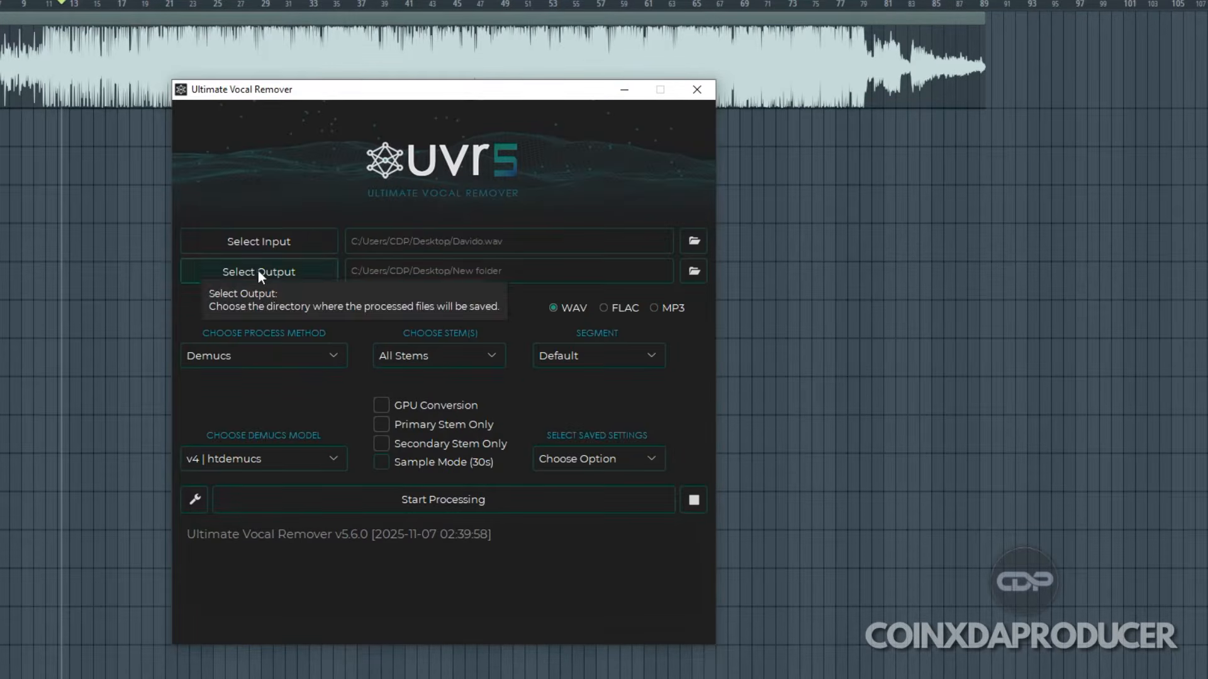
click(285, 273)
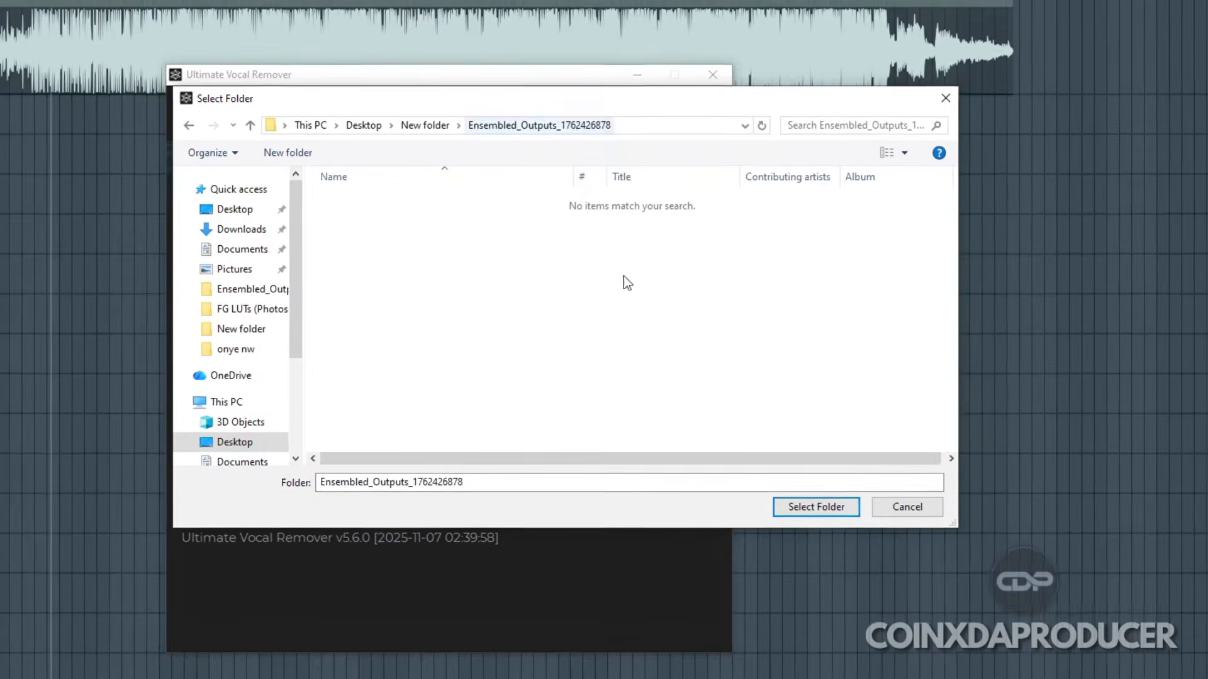
click(844, 513)
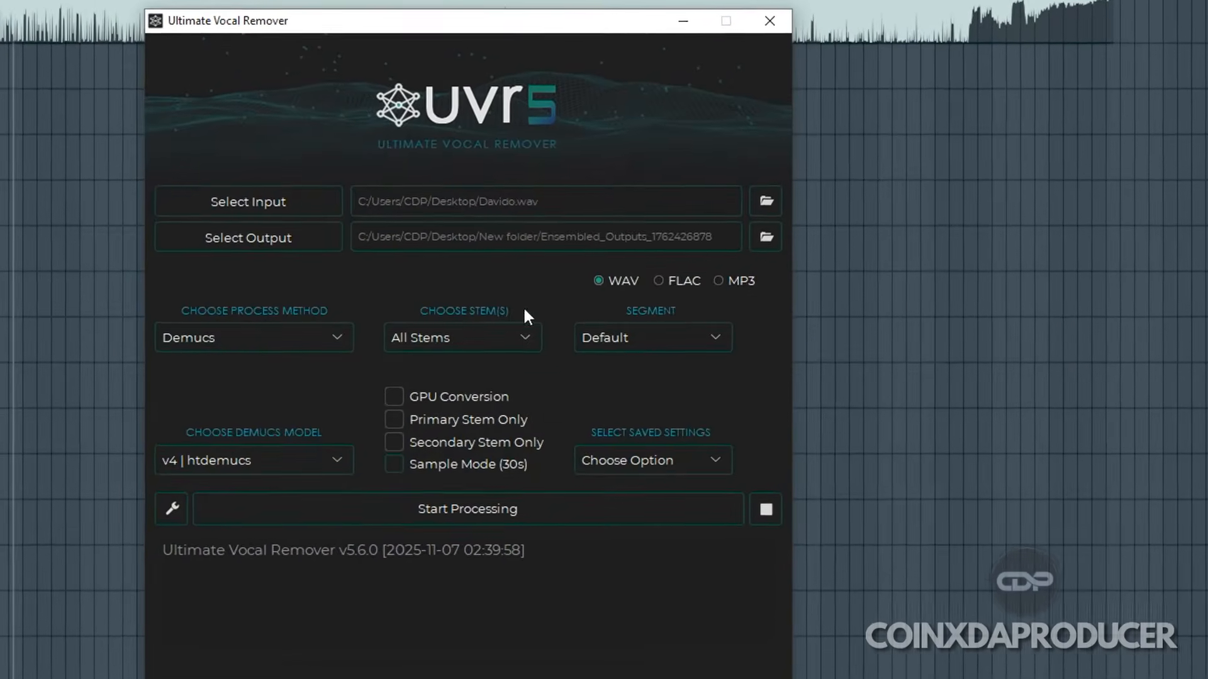
Step: Configure the separation with the Demucs process method, the Drums stem and the v4 | htdemucs model
click(331, 331)
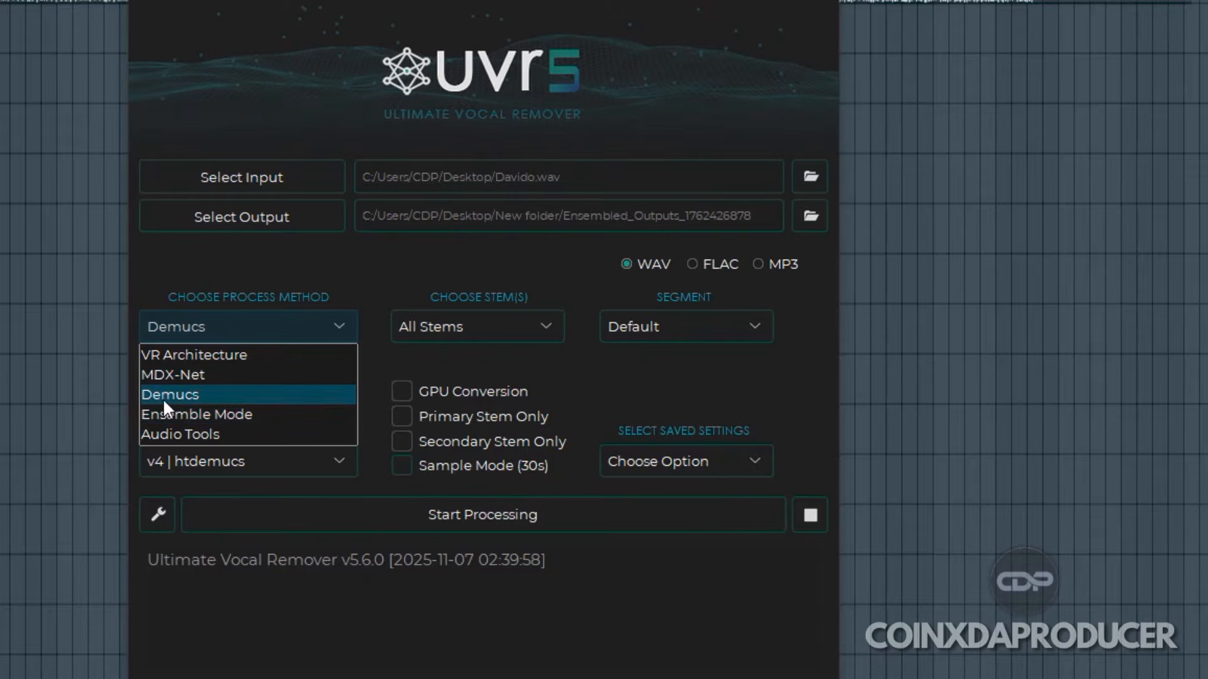
click(190, 396)
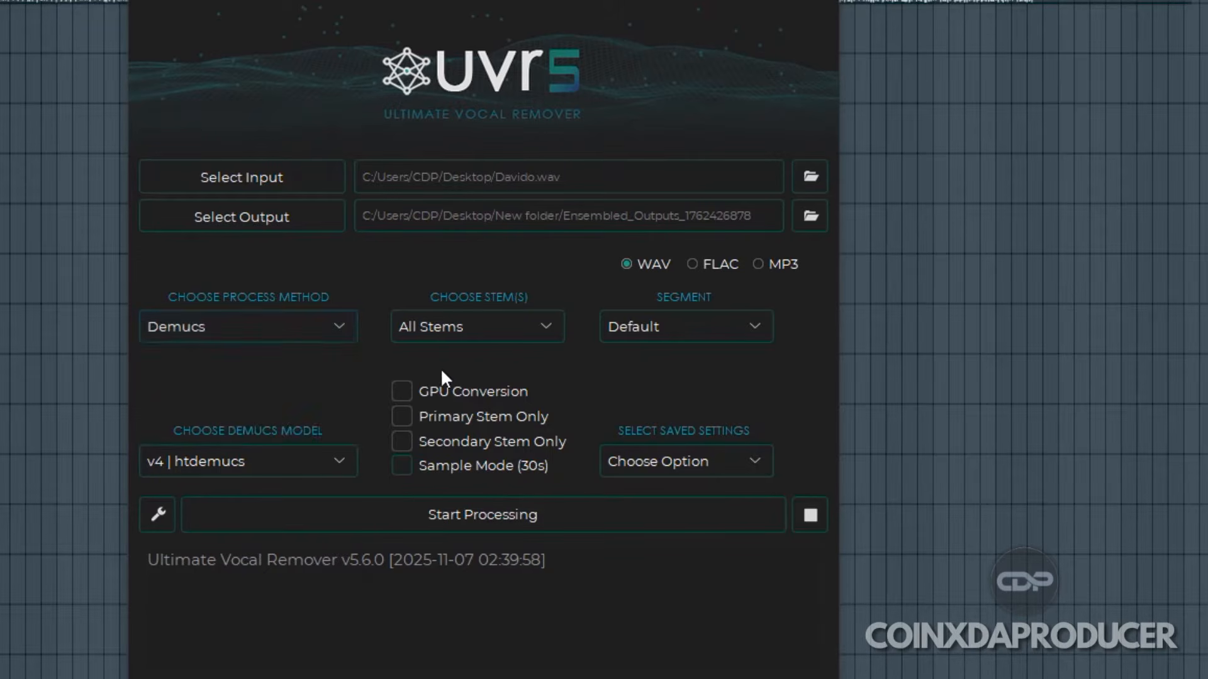
click(502, 328)
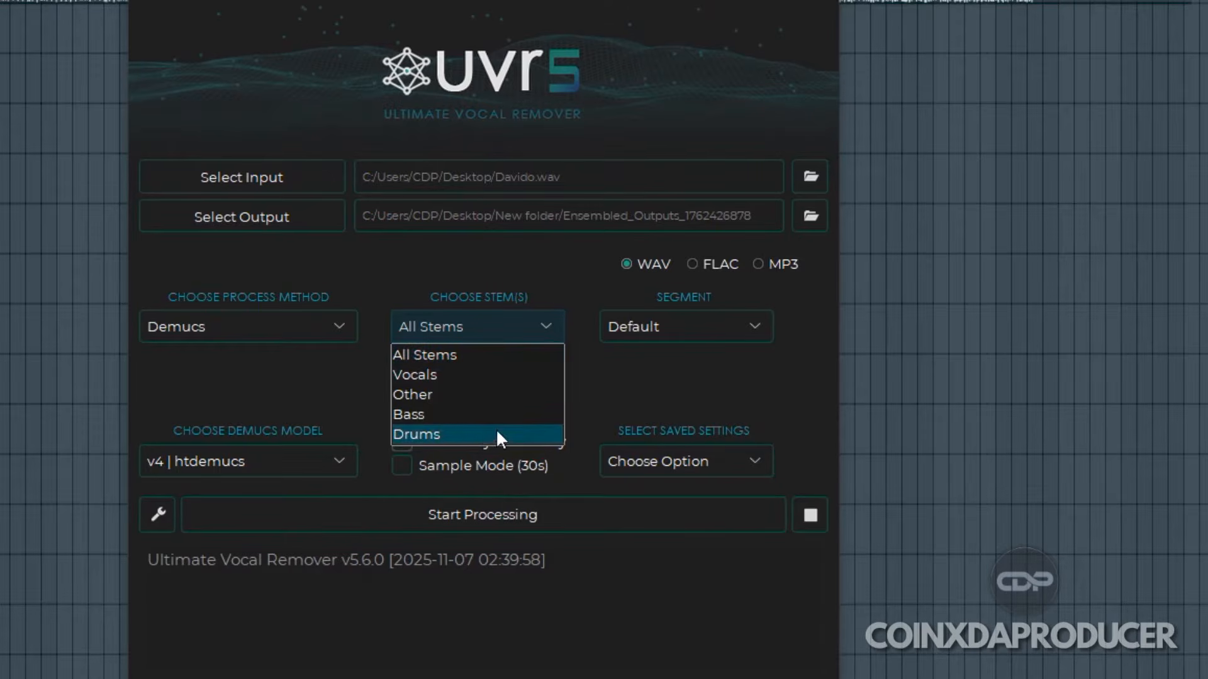
click(672, 382)
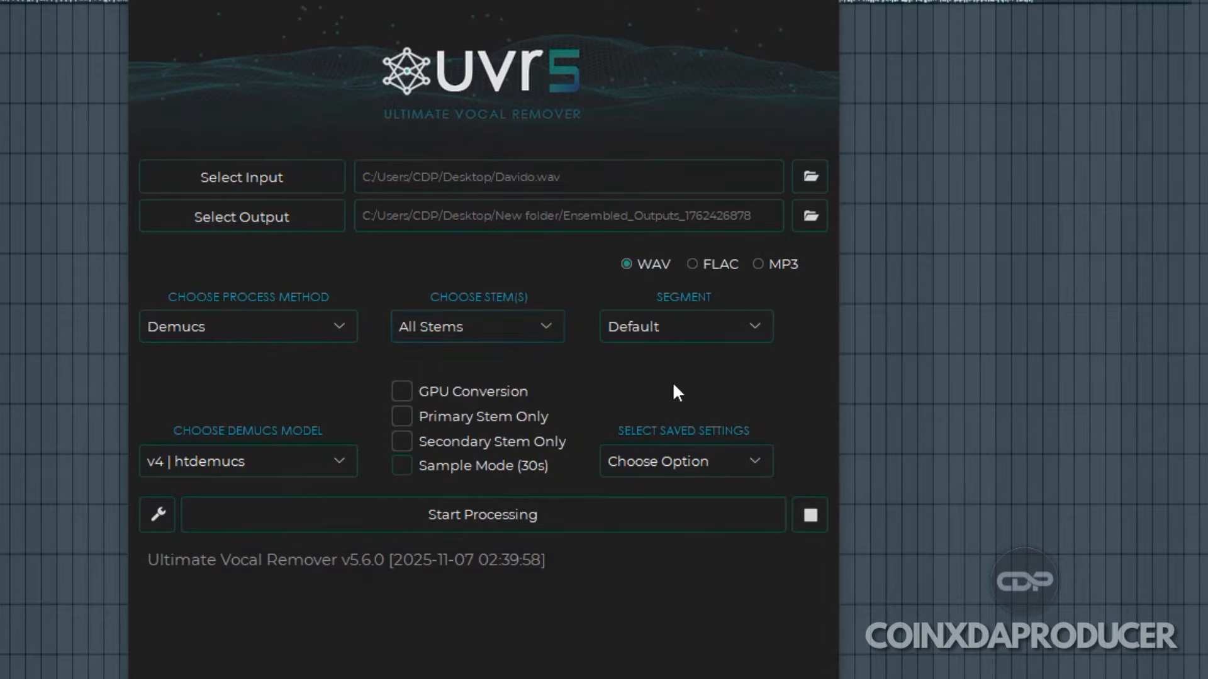
click(491, 330)
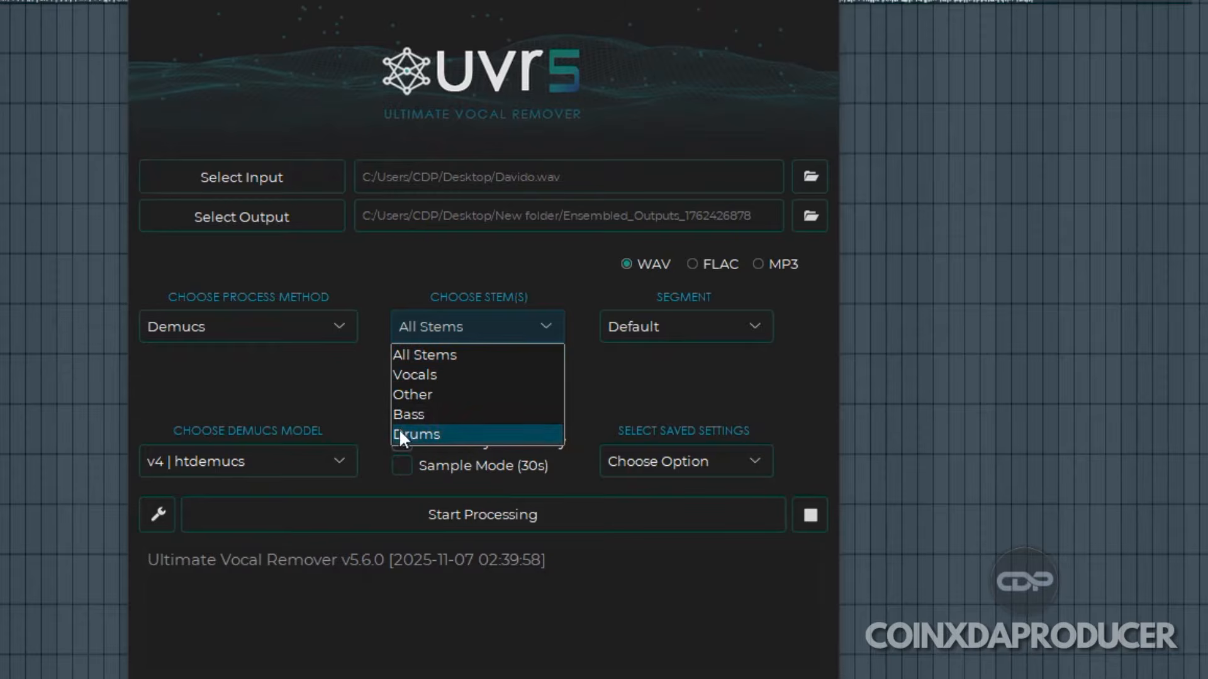
click(415, 434)
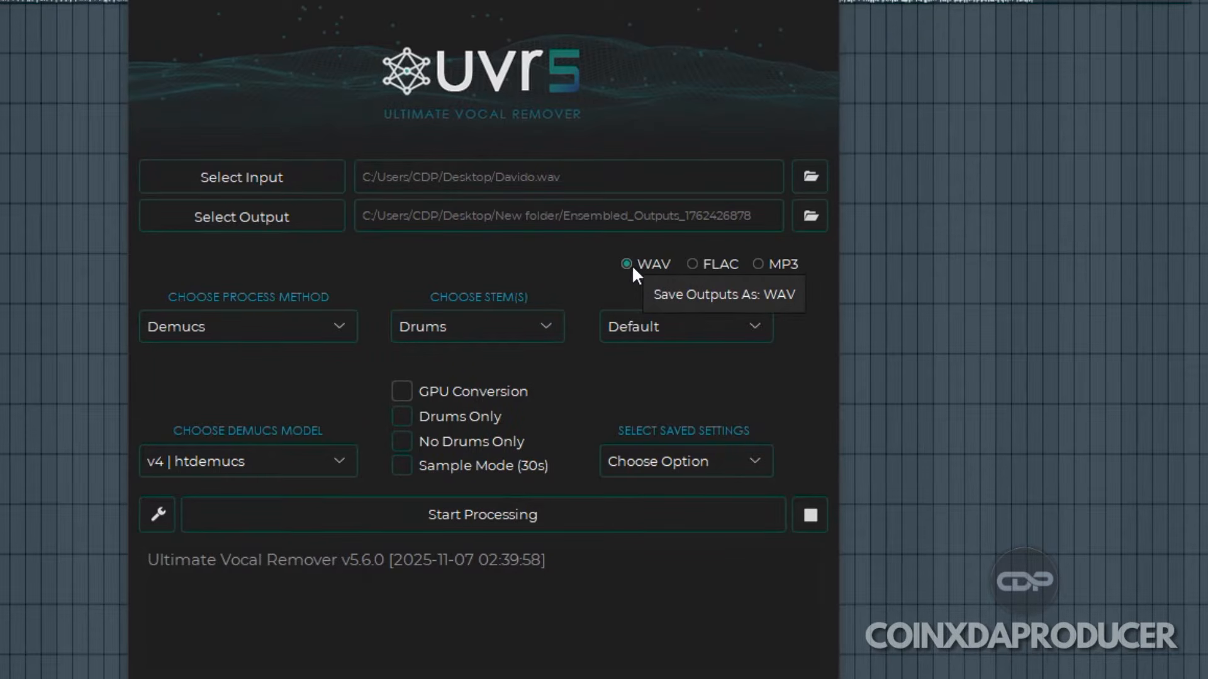
click(300, 460)
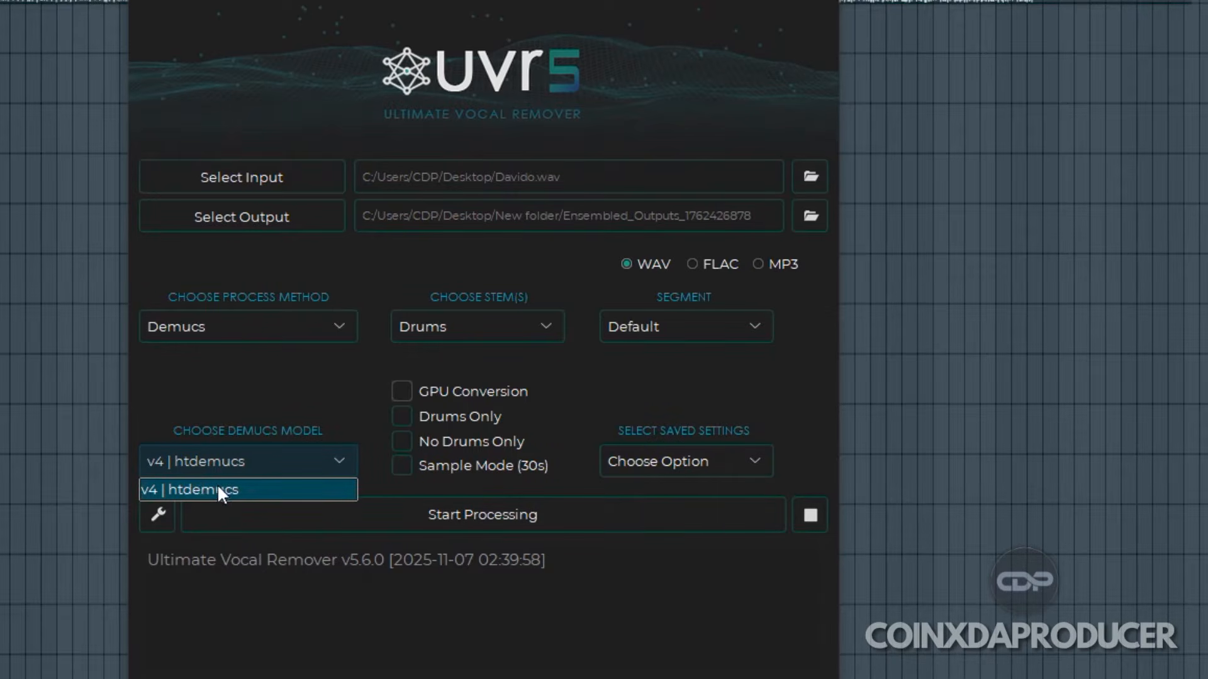
click(217, 490)
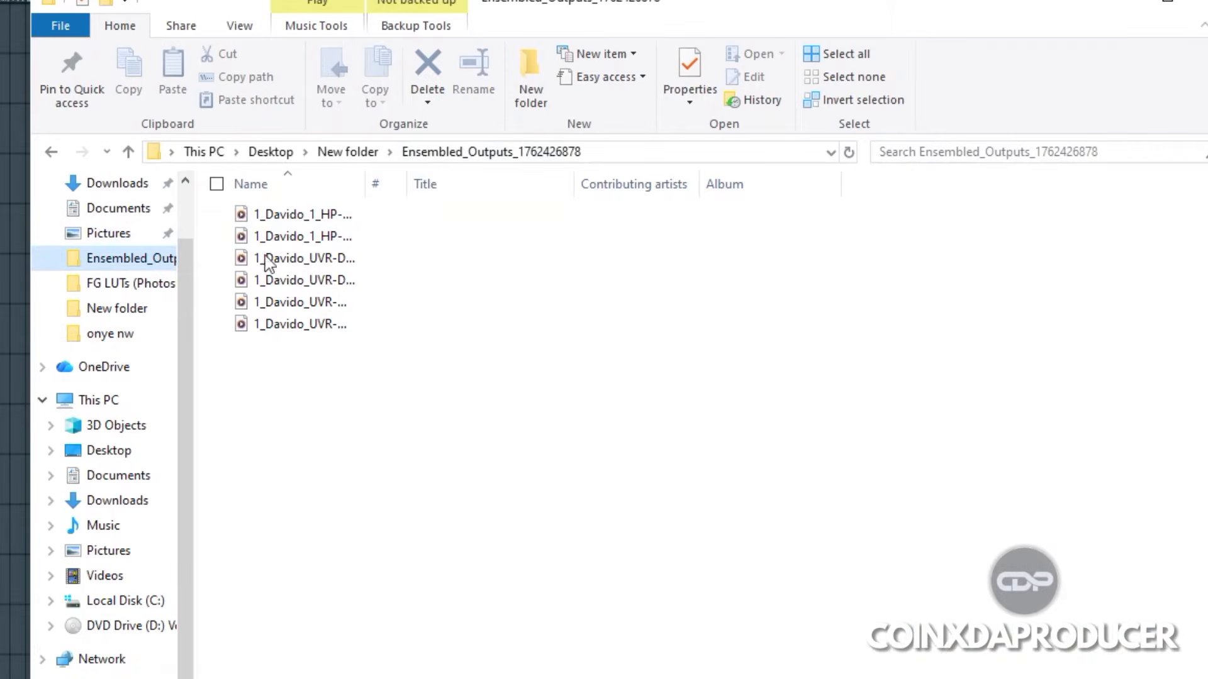
click(353, 152)
double_click(303, 210)
drag(363, 184, 678, 184)
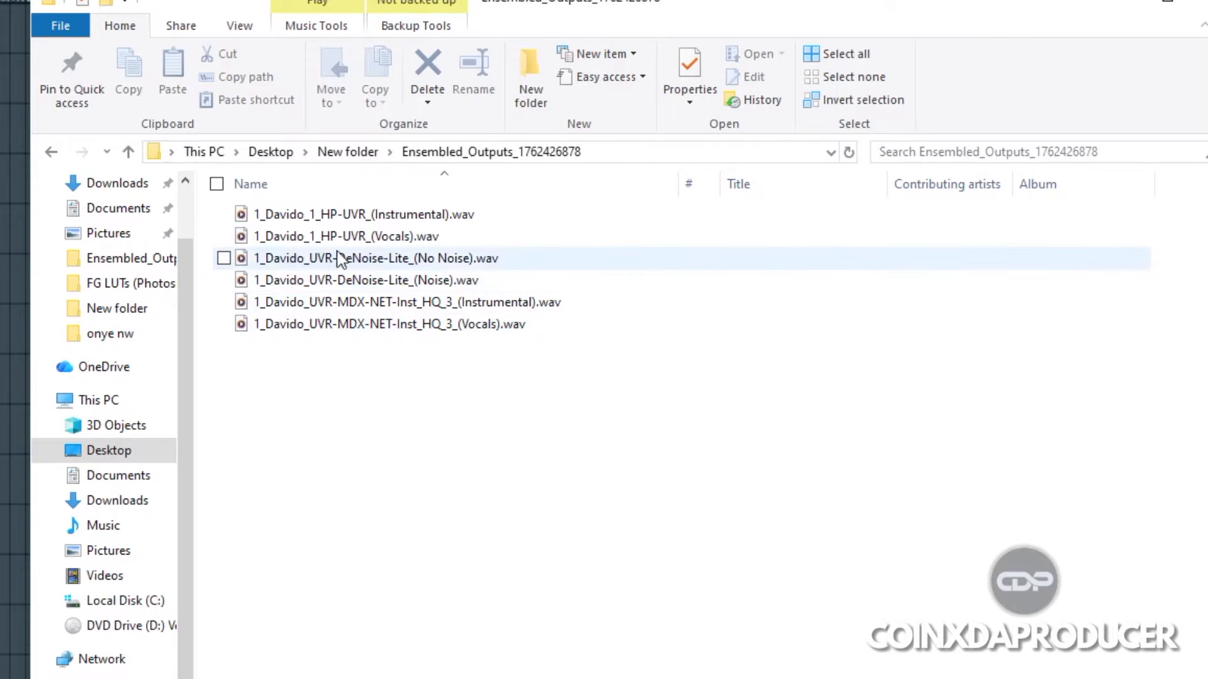
click(408, 217)
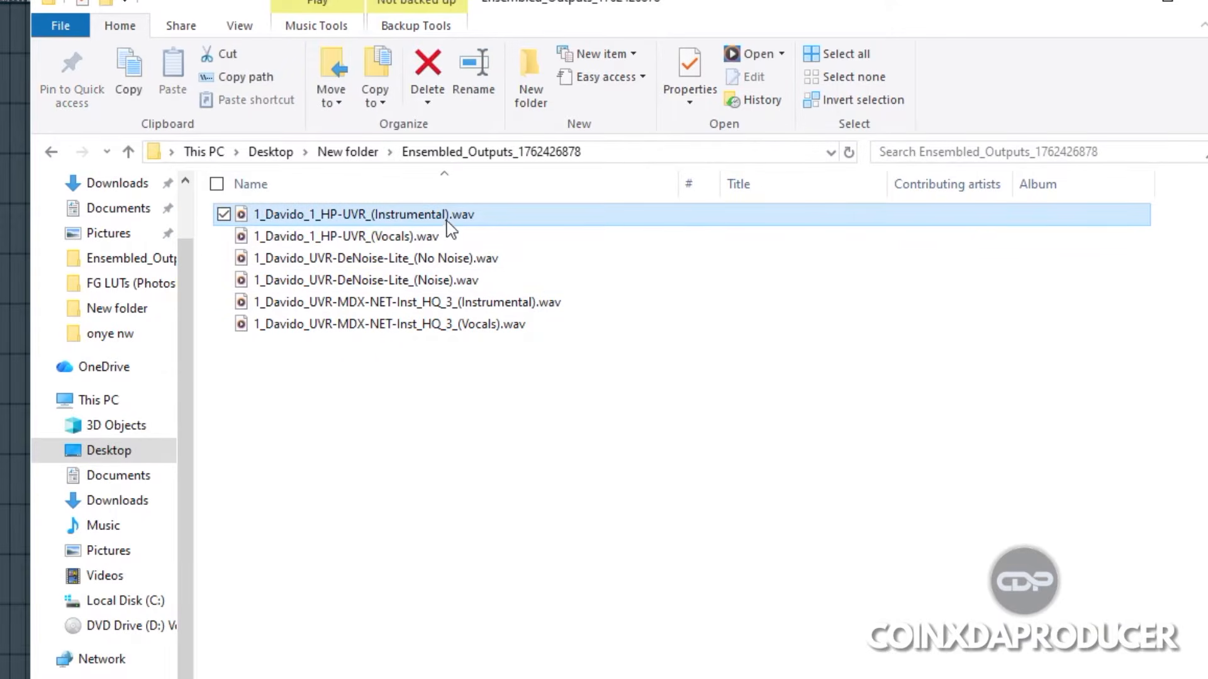
click(376, 243)
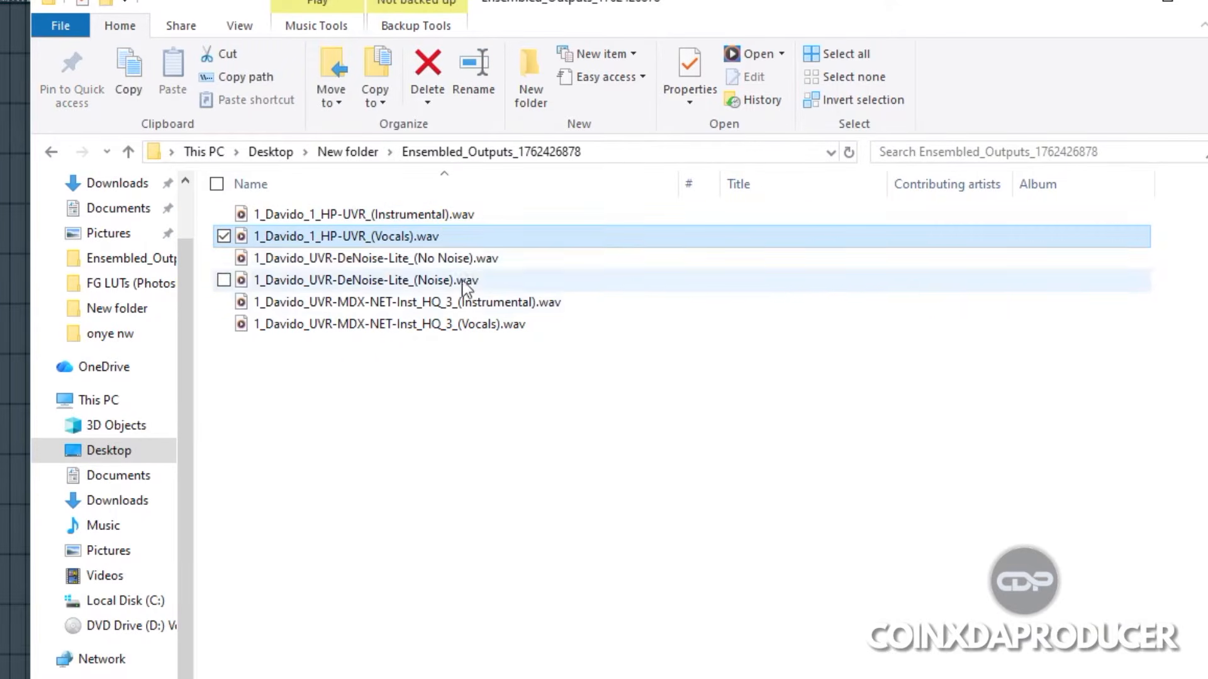
drag(523, 9, 516, 443)
drag(443, 444, 528, 176)
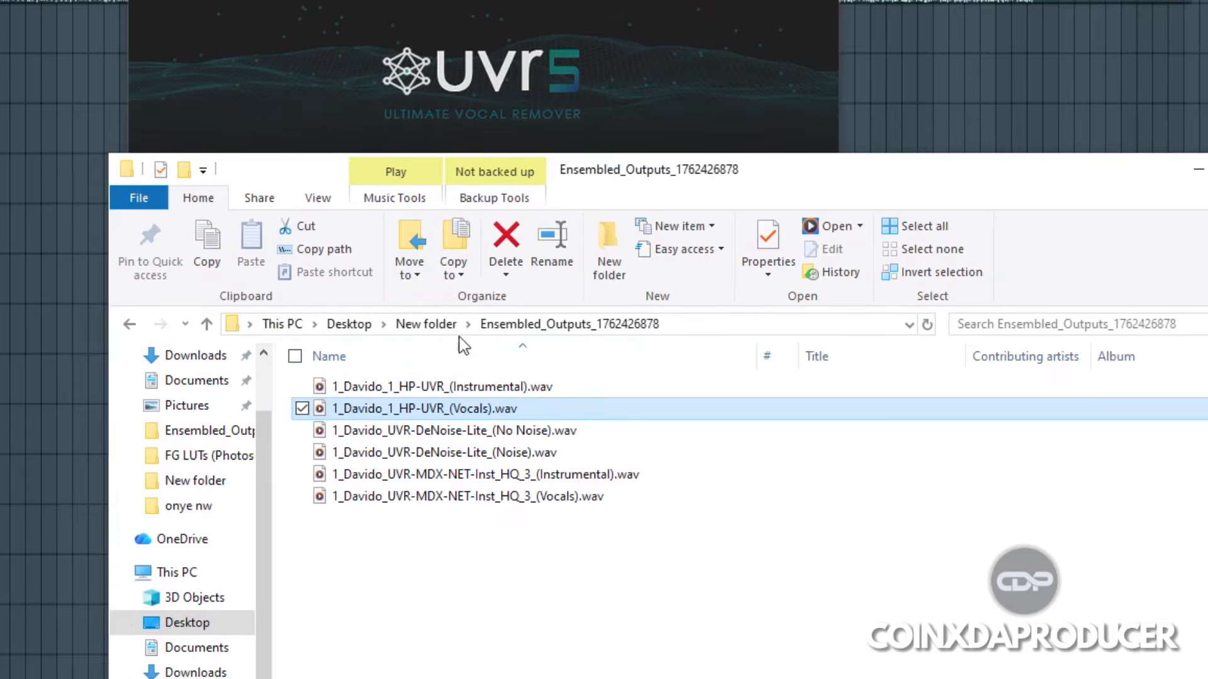
Step: Locate 1_Davido_(Drums).wav in New folder and place the drum stem on the top track of the FL Studio playlist
click(426, 324)
click(393, 411)
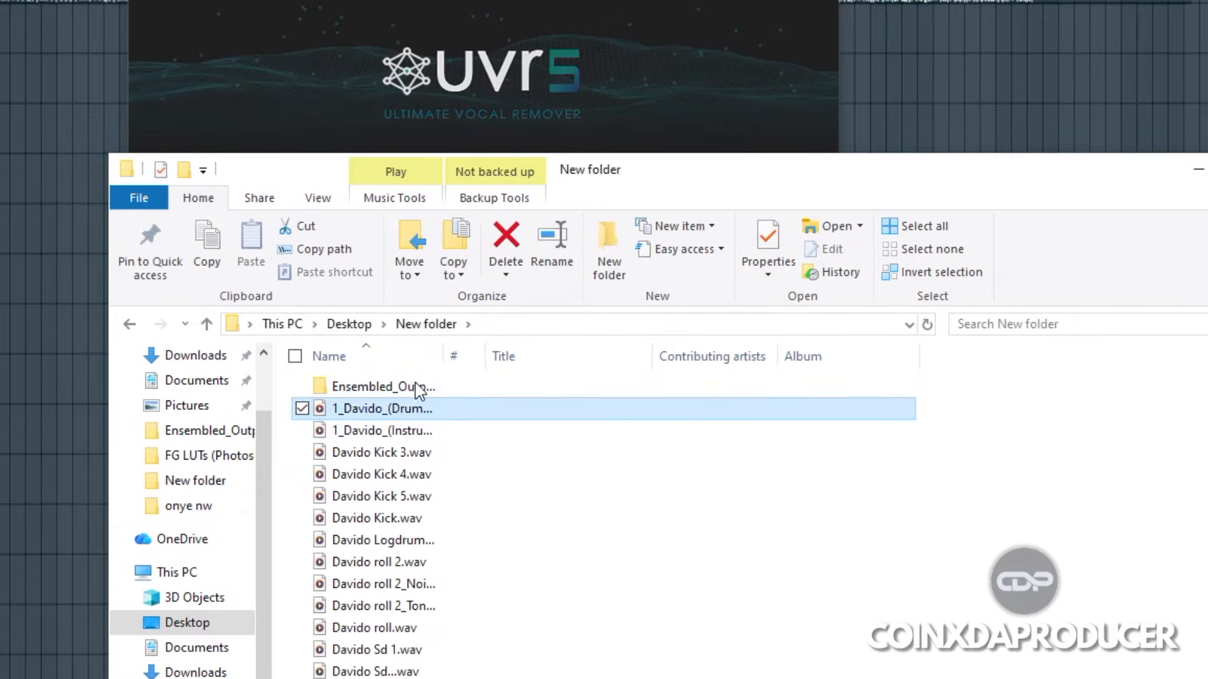
double_click(443, 356)
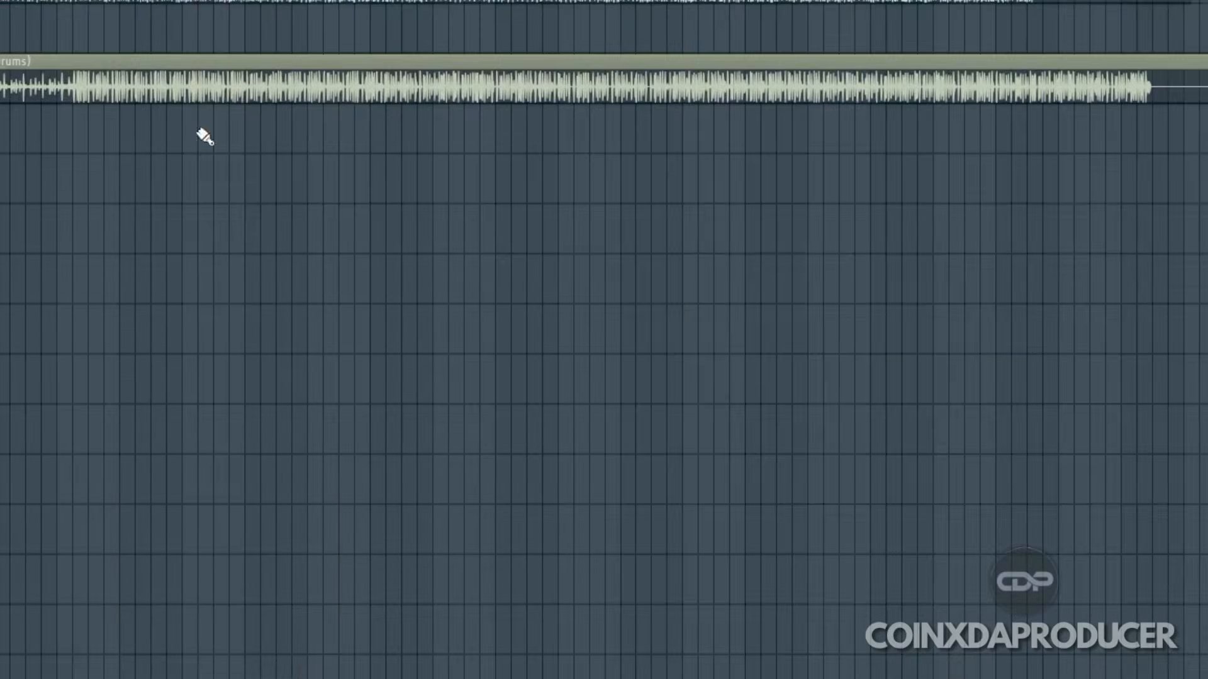
drag(203, 132, 63, 22)
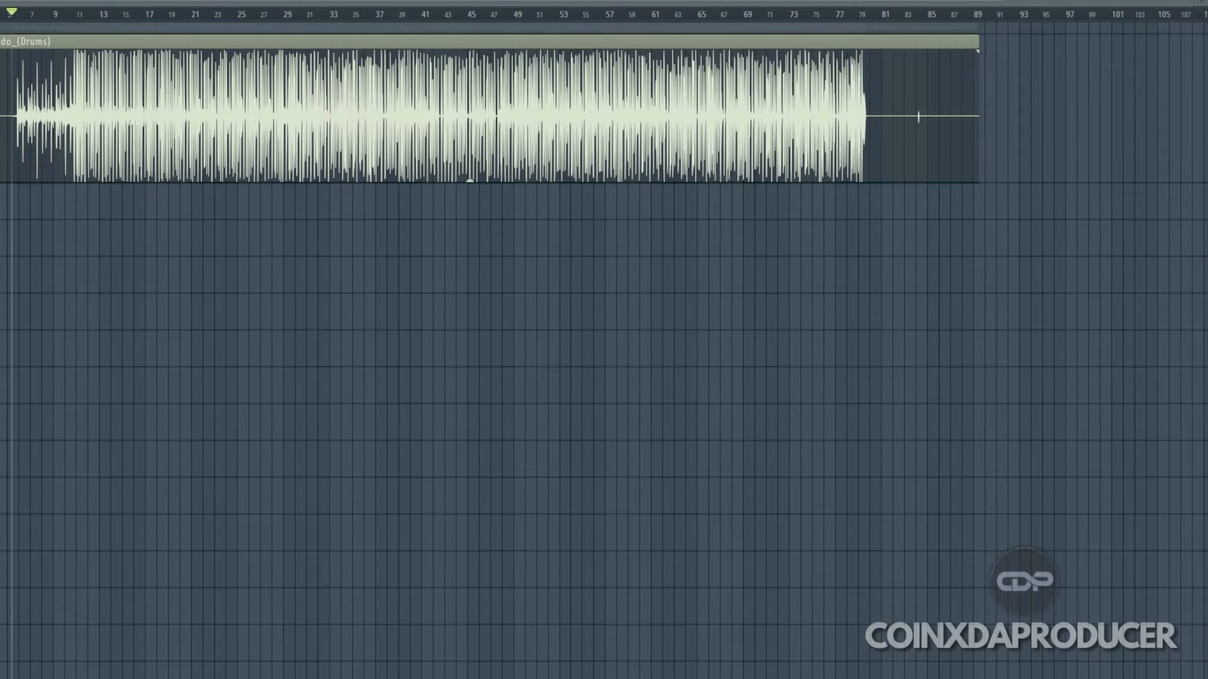
Step: Load Edison into Slot 1 of the mixer's Master track and close the mixer
key(F9)
drag(202, 183, 529, 123)
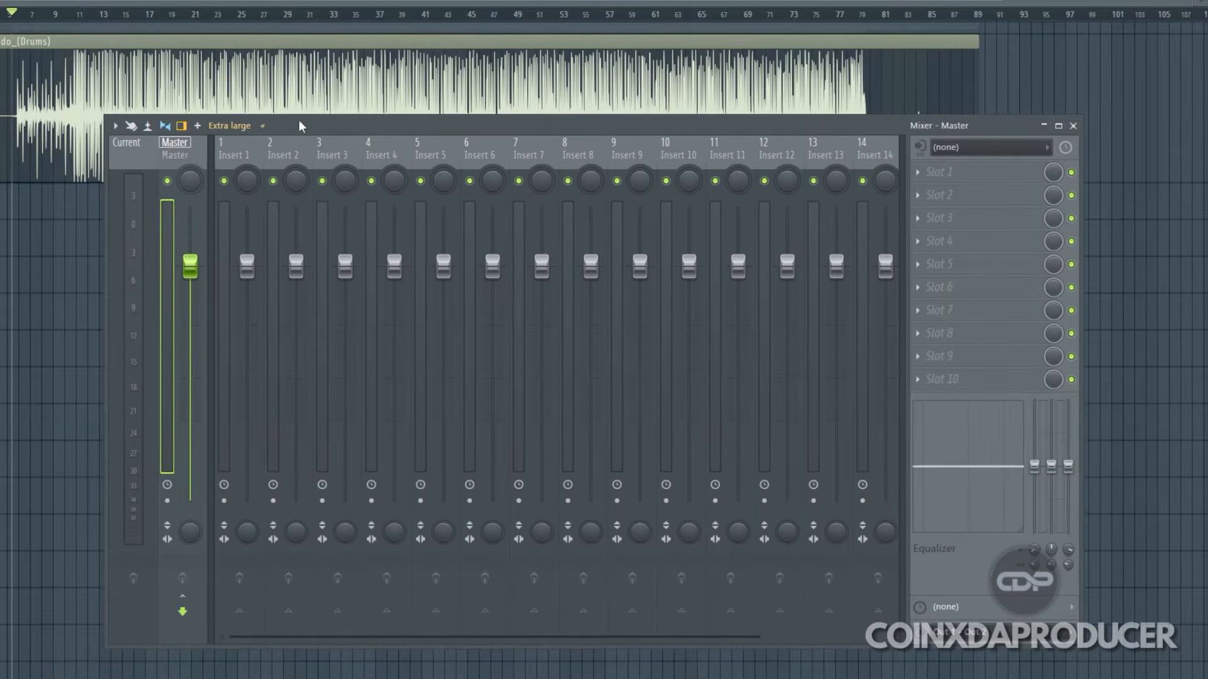
drag(369, 153, 33, 246)
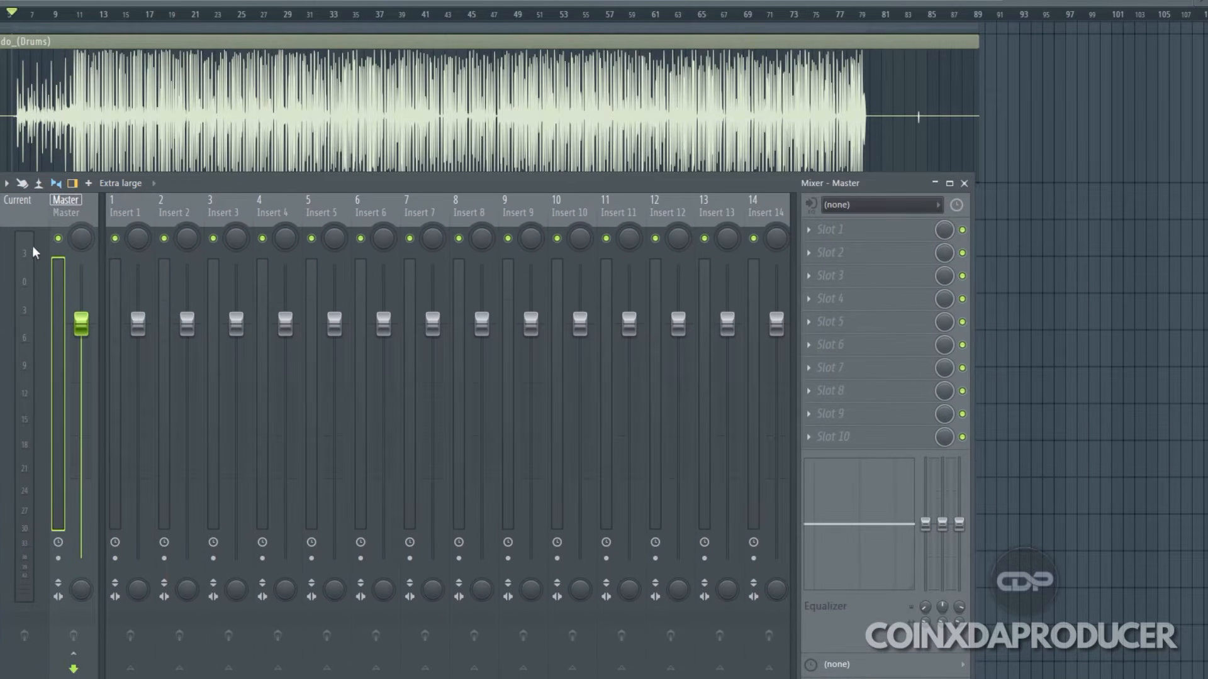
click(812, 232)
click(782, 24)
drag(60, 95, 486, 218)
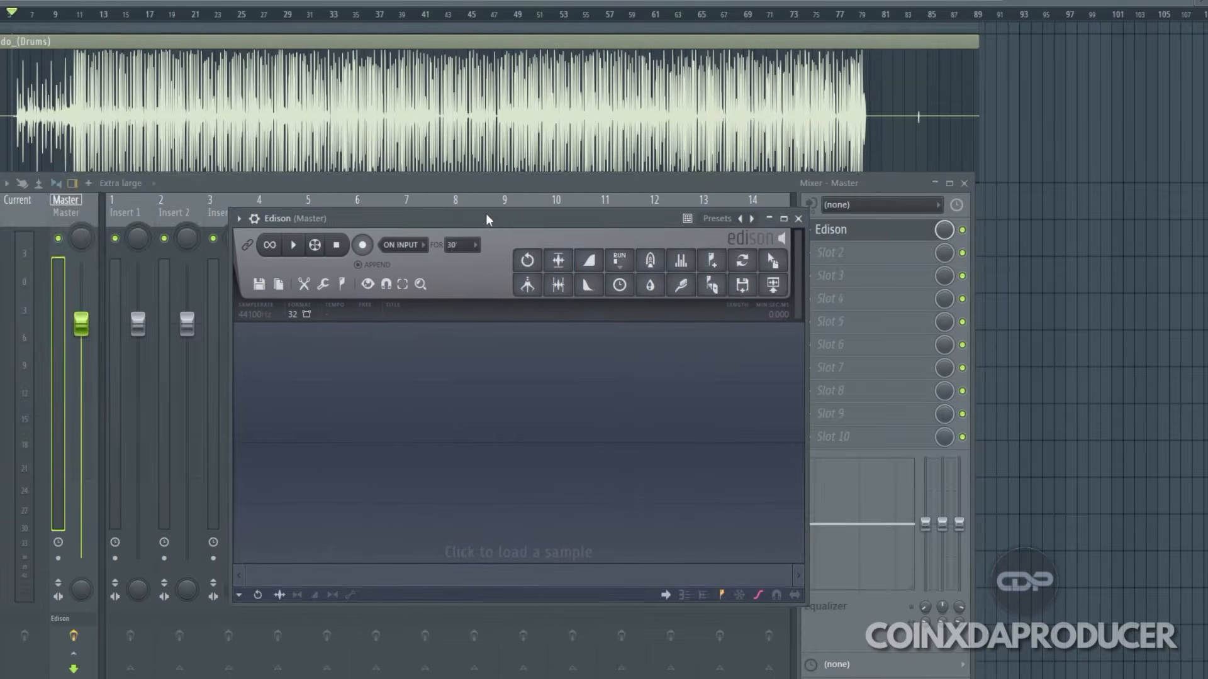
click(963, 183)
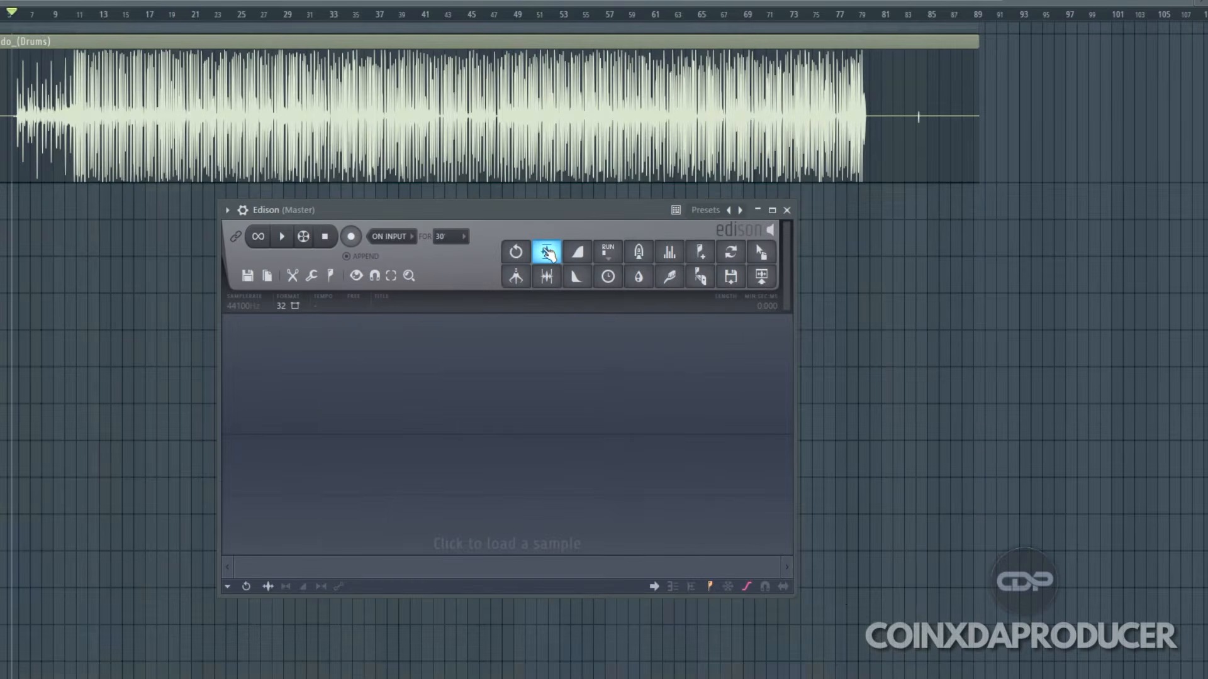
Step: Record the drum stem into Edison from bar 11, moving the playback position between bars 12 and 13 before stopping
click(357, 239)
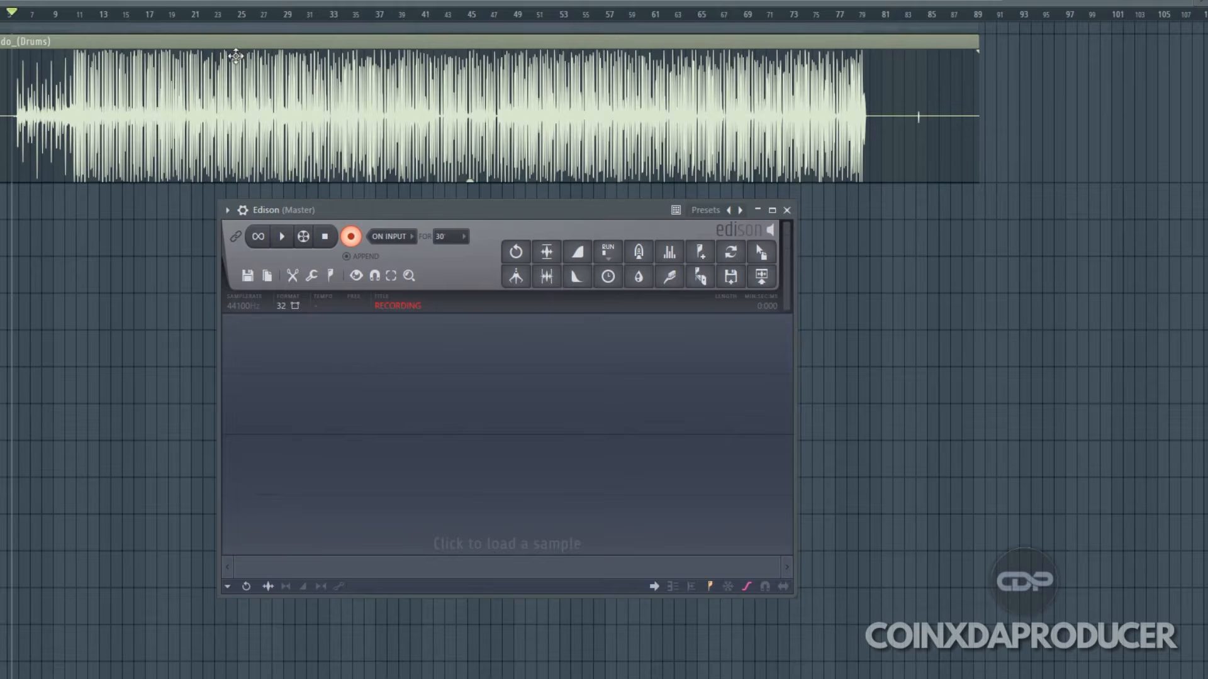
scroll(94, 19, up, 10)
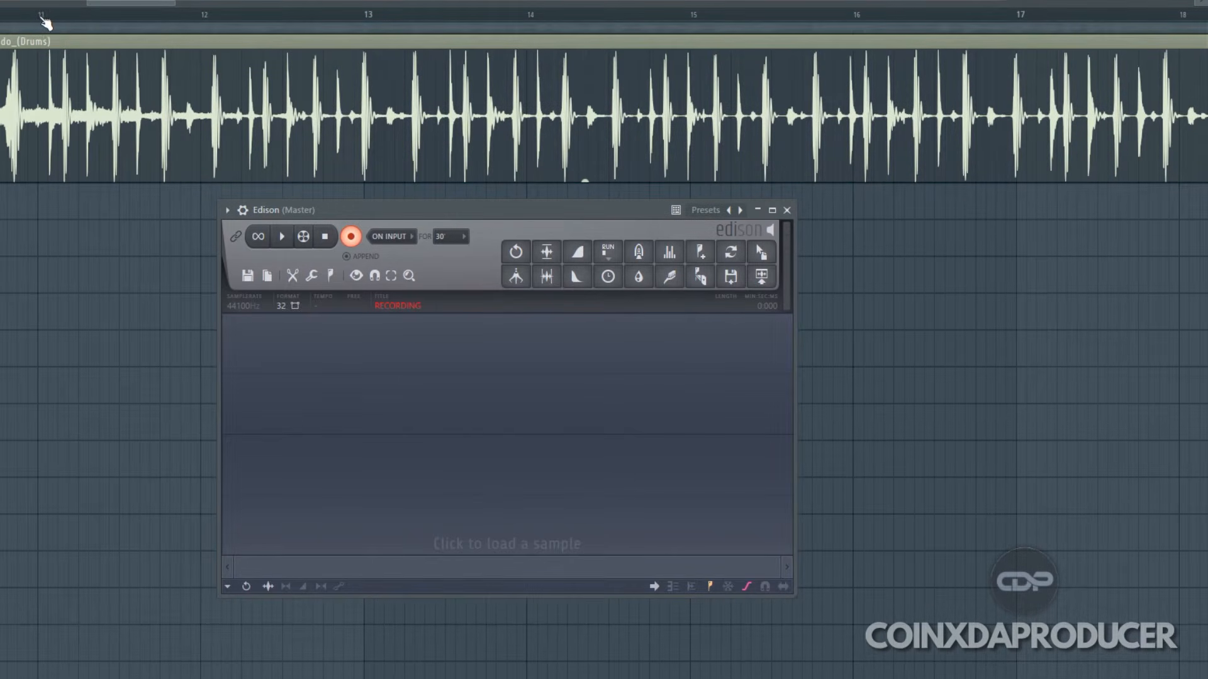
click(19, 18)
key(space)
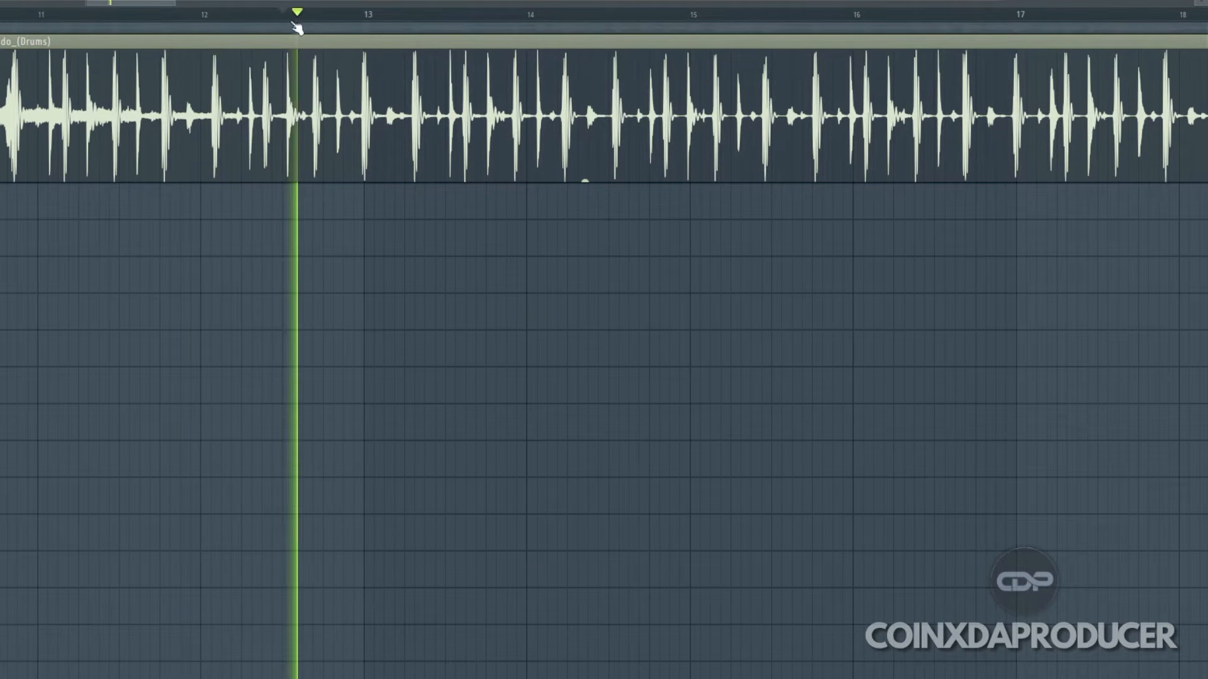
click(314, 22)
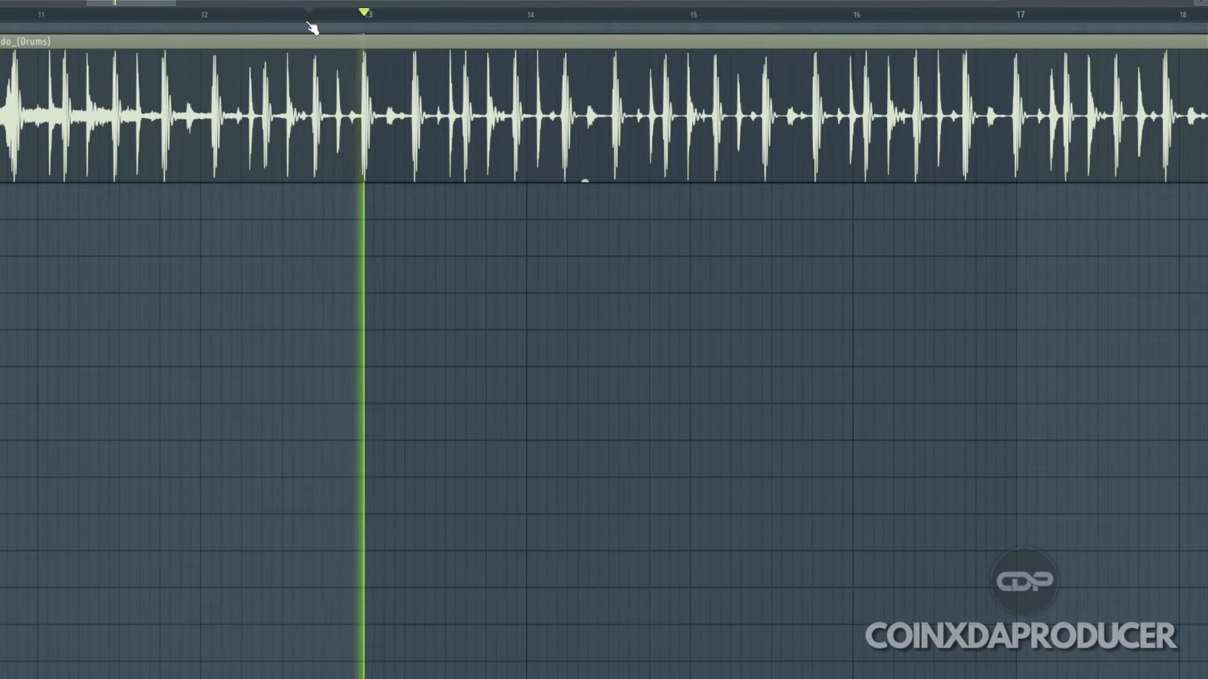
key(space)
Step: Reopen Edison from the Master track, delete the recorded take and record the drum stem again from between bars 12 and 13
key(F9)
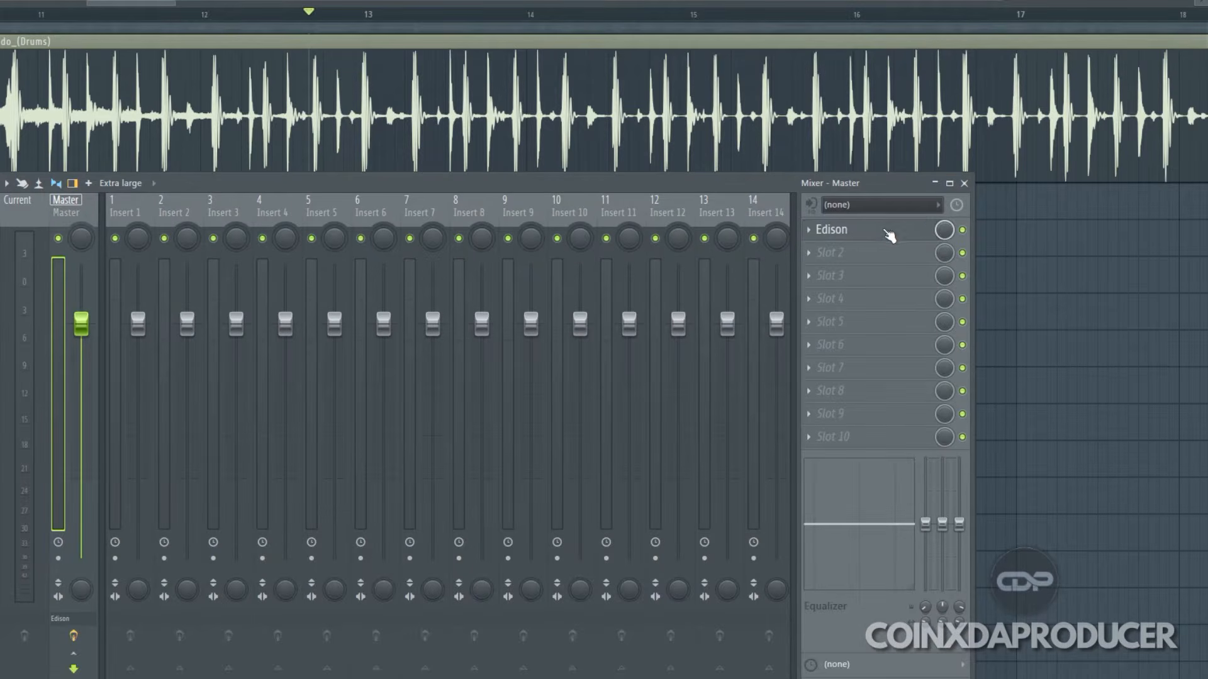
click(876, 229)
right_click(577, 395)
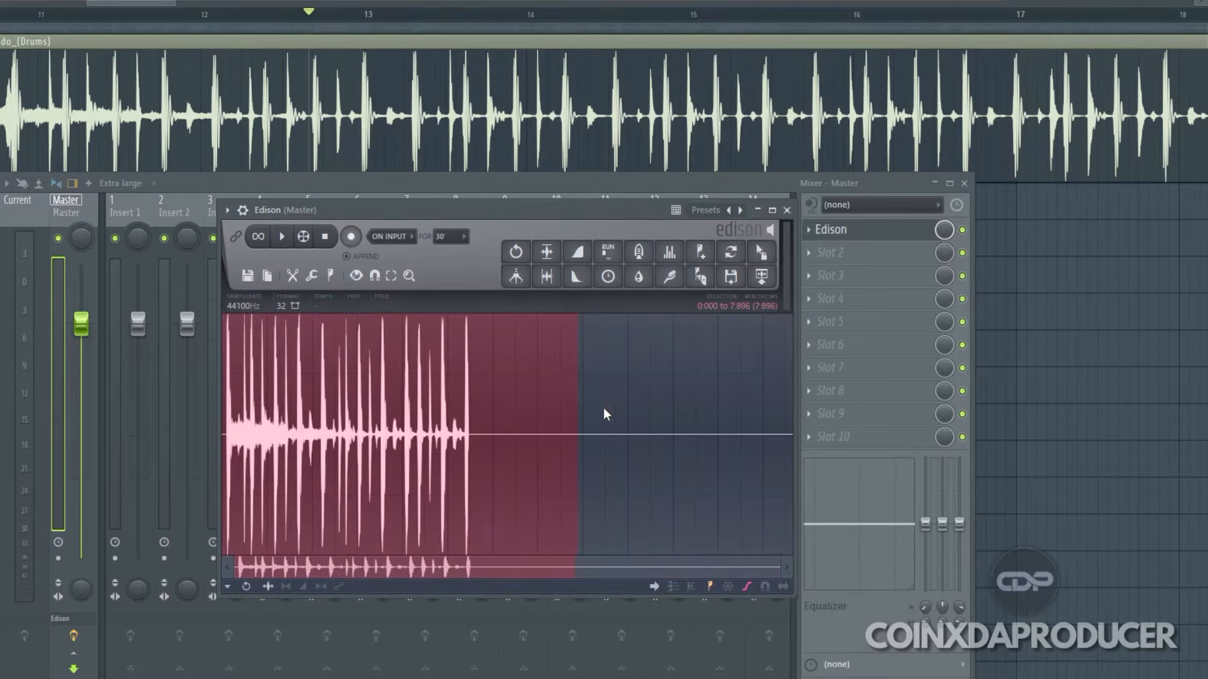
key(Delete)
click(351, 236)
key(space)
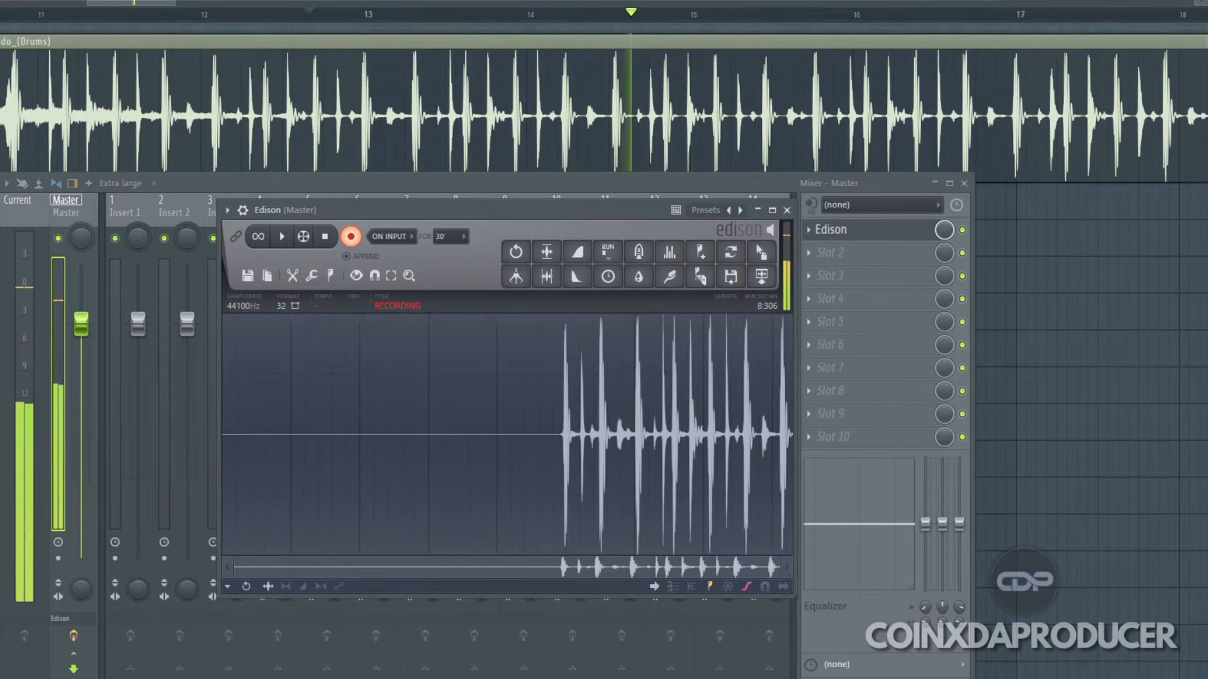
key(space)
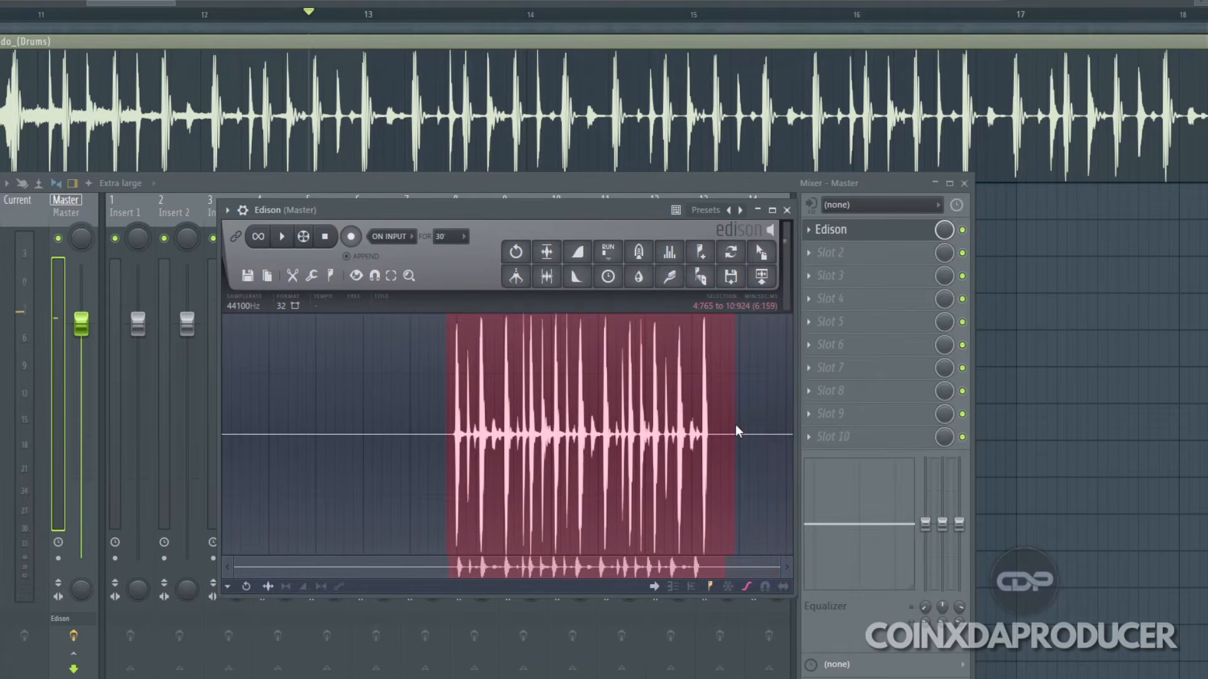
Step: Save the Edison recording to the Desktop as drumz.wav, and close Edison and the mixer
click(292, 276)
click(247, 275)
click(333, 329)
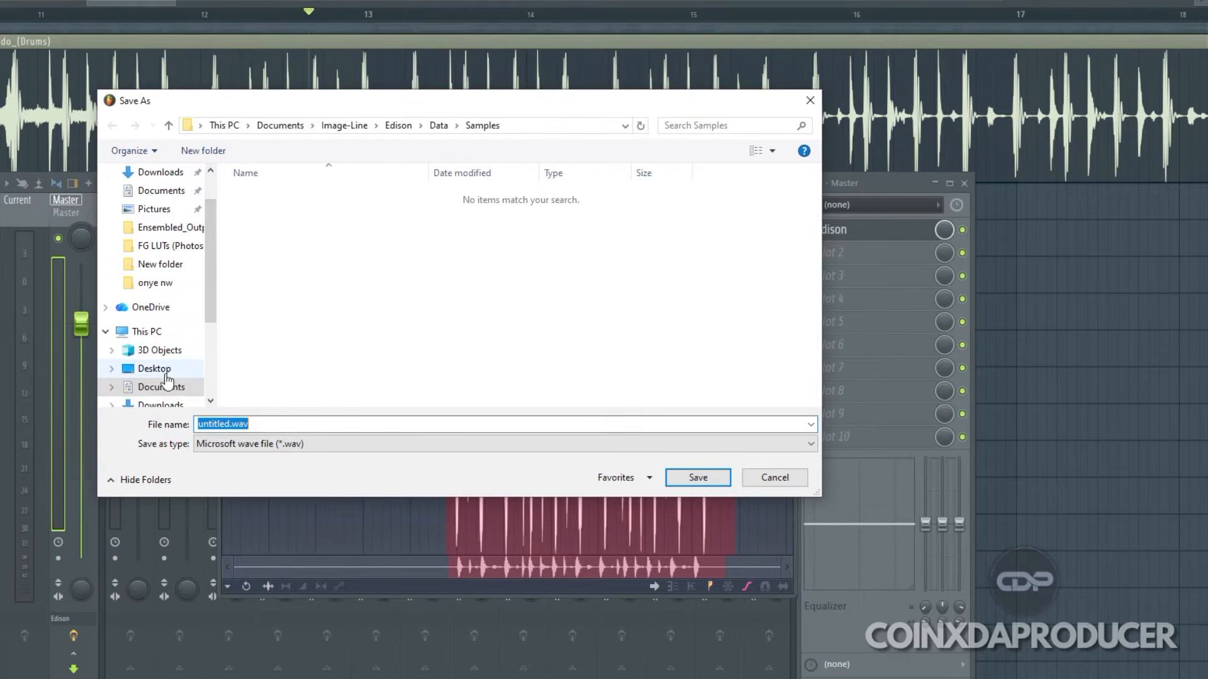
click(166, 373)
click(291, 426)
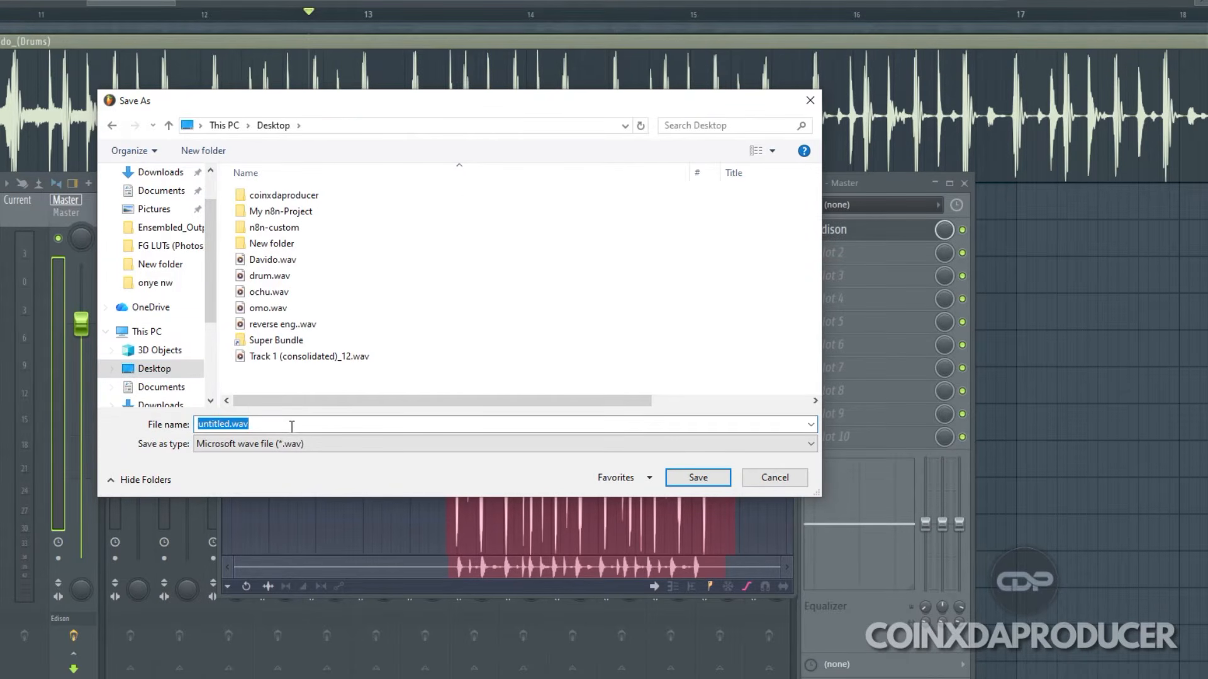
text(drumz)
click(720, 483)
click(866, 238)
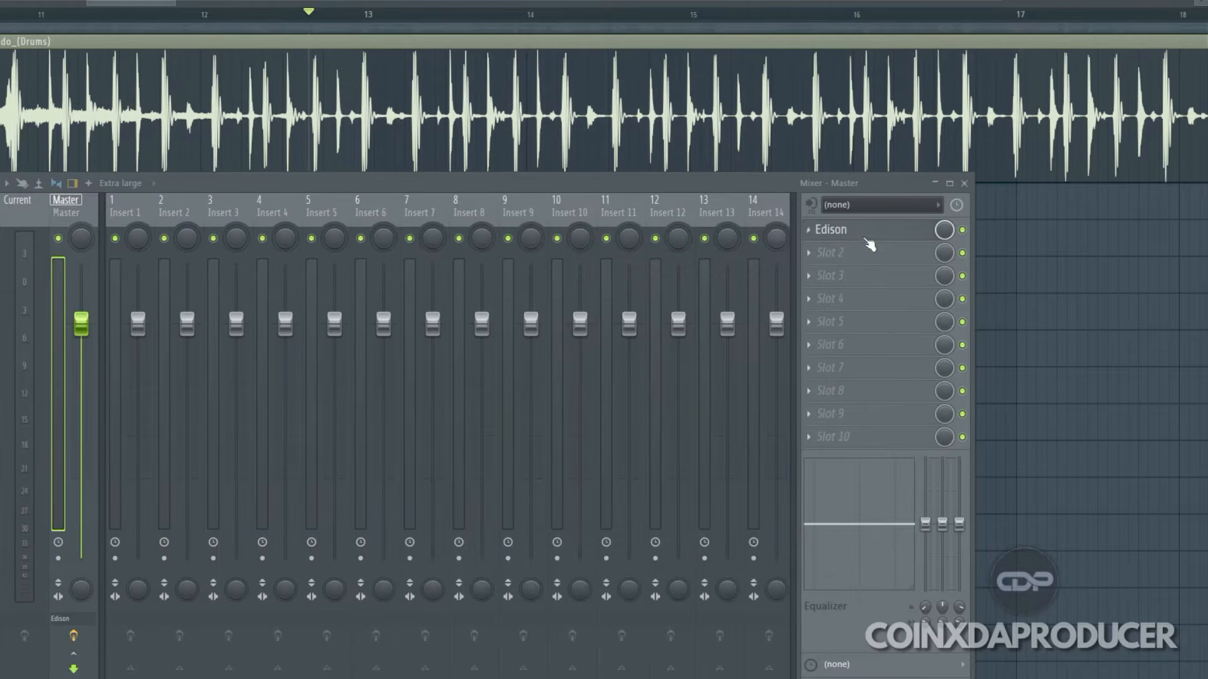
click(964, 184)
Step: Load the drumclone plugin into the channel rack in place of the Sampler channel and close the browser
key(F6)
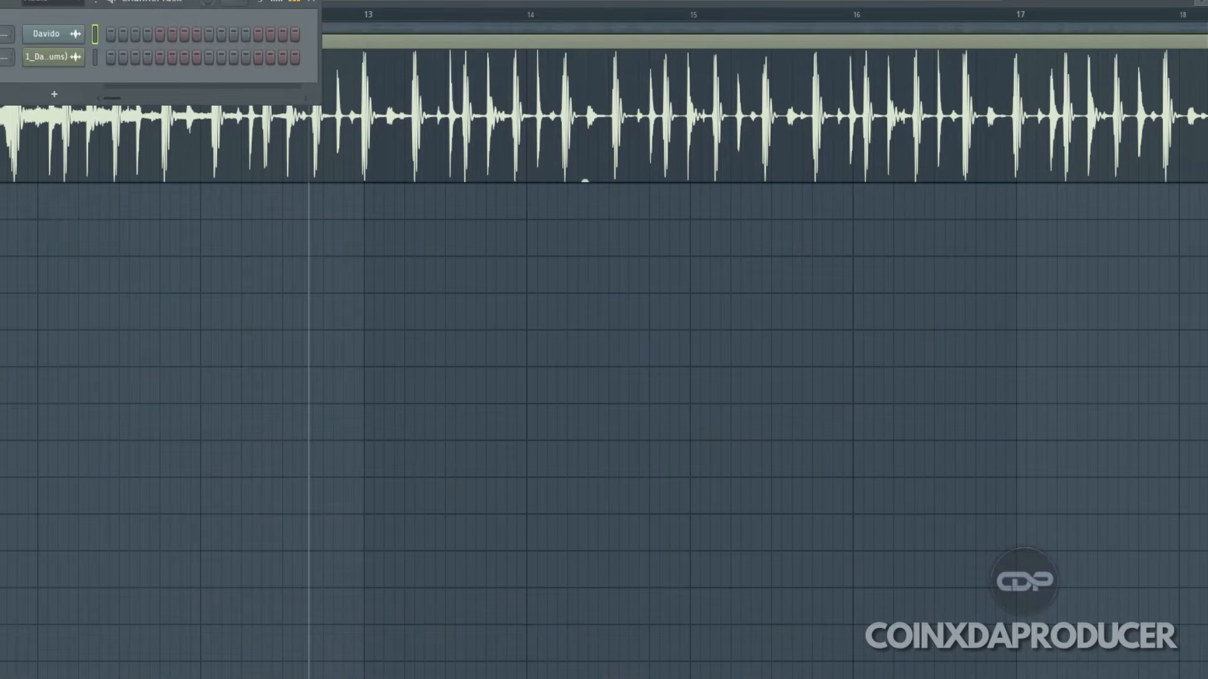
drag(0, 0, 168, 115)
key(alt+F8)
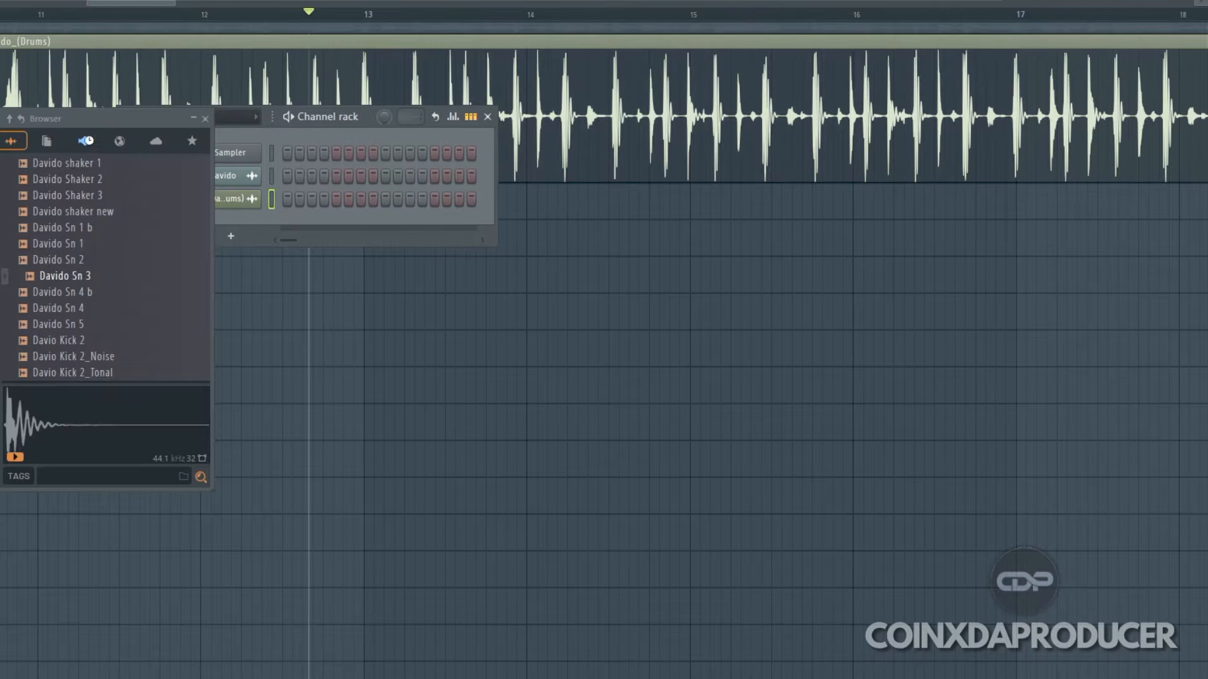
click(84, 141)
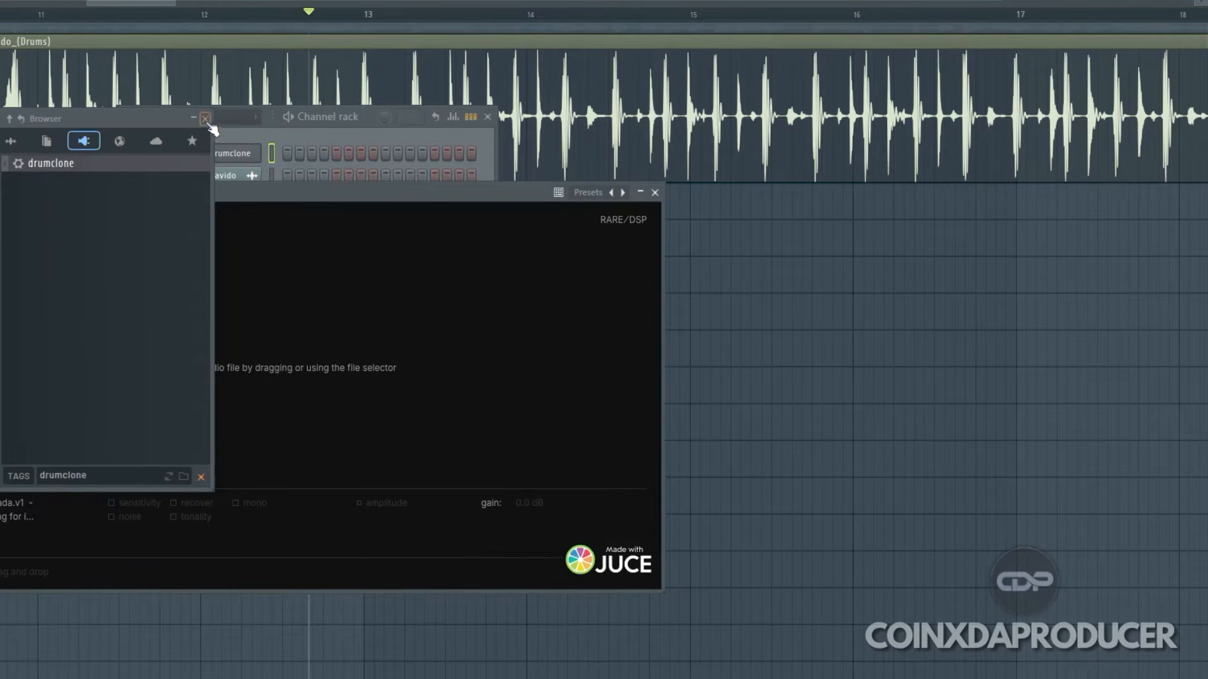
click(205, 119)
Step: Load drumz.wav from the Desktop into drumclone as the input audio
drag(216, 197, 407, 295)
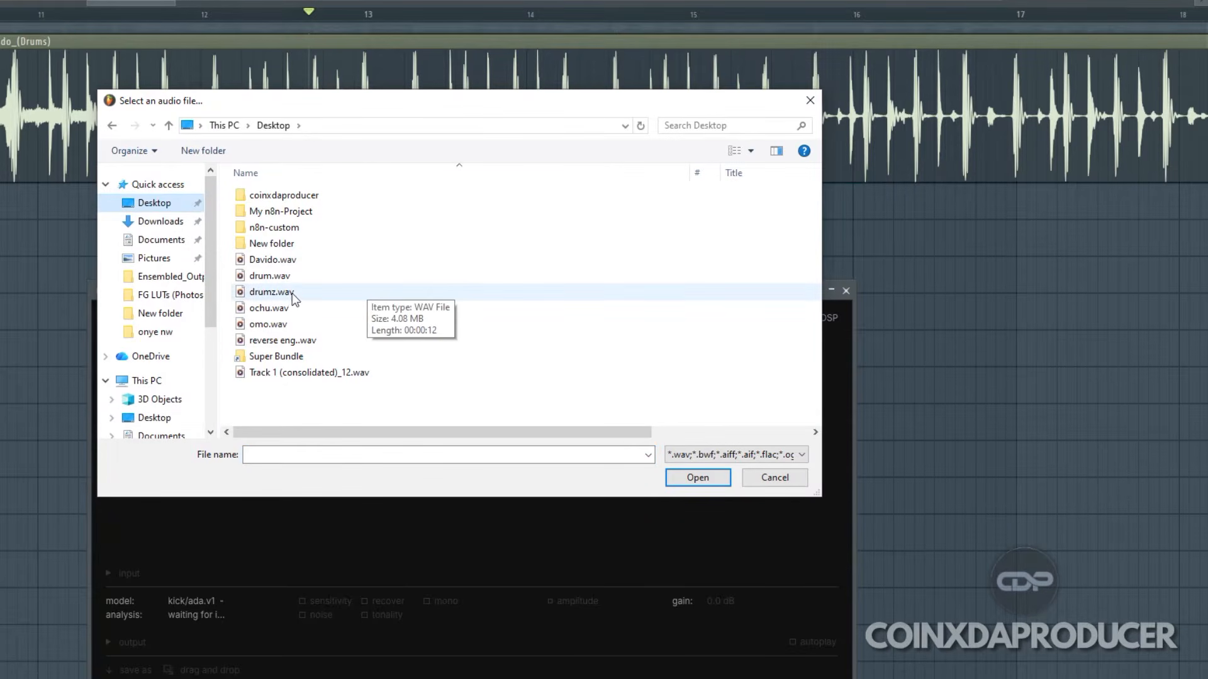
click(274, 292)
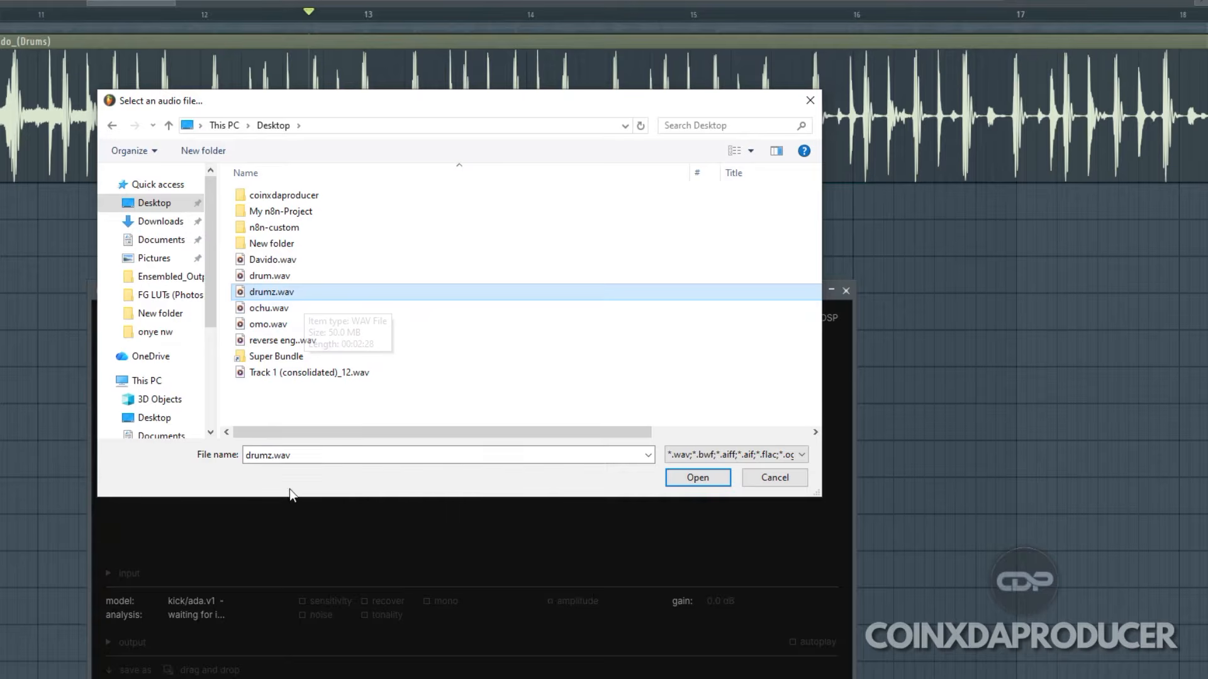
click(709, 477)
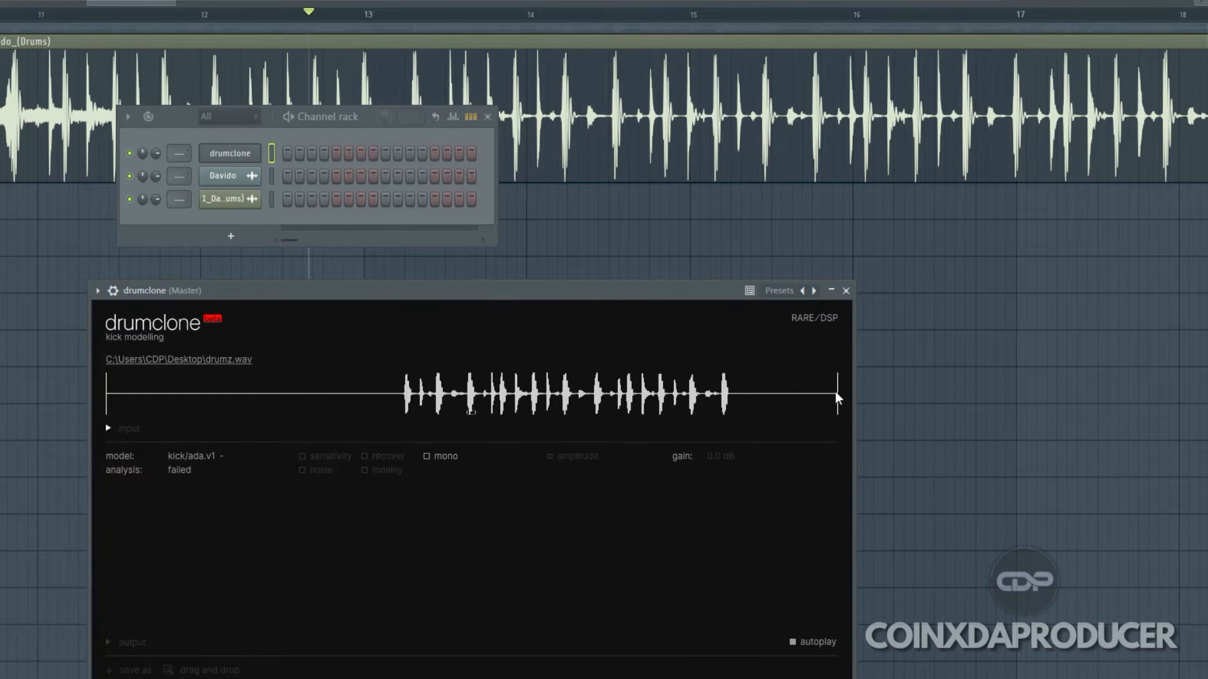
Step: Narrow drumclone's input region to the first kick hit and play the modelled output
mouse_move(144, 397)
mouse_down()
mouse_move(365, 400)
mouse_move(369, 422)
mouse_up()
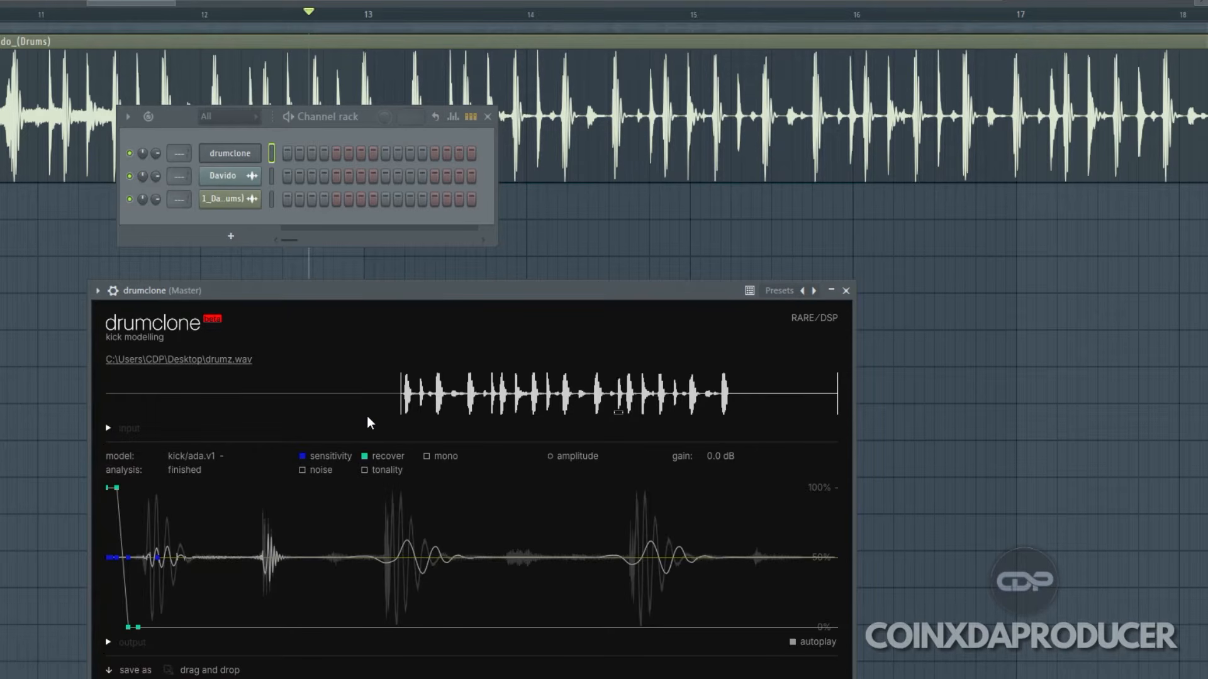
mouse_move(838, 400)
mouse_down()
mouse_move(409, 396)
mouse_move(464, 515)
mouse_move(473, 448)
mouse_up()
drag(310, 401, 316, 403)
click(108, 642)
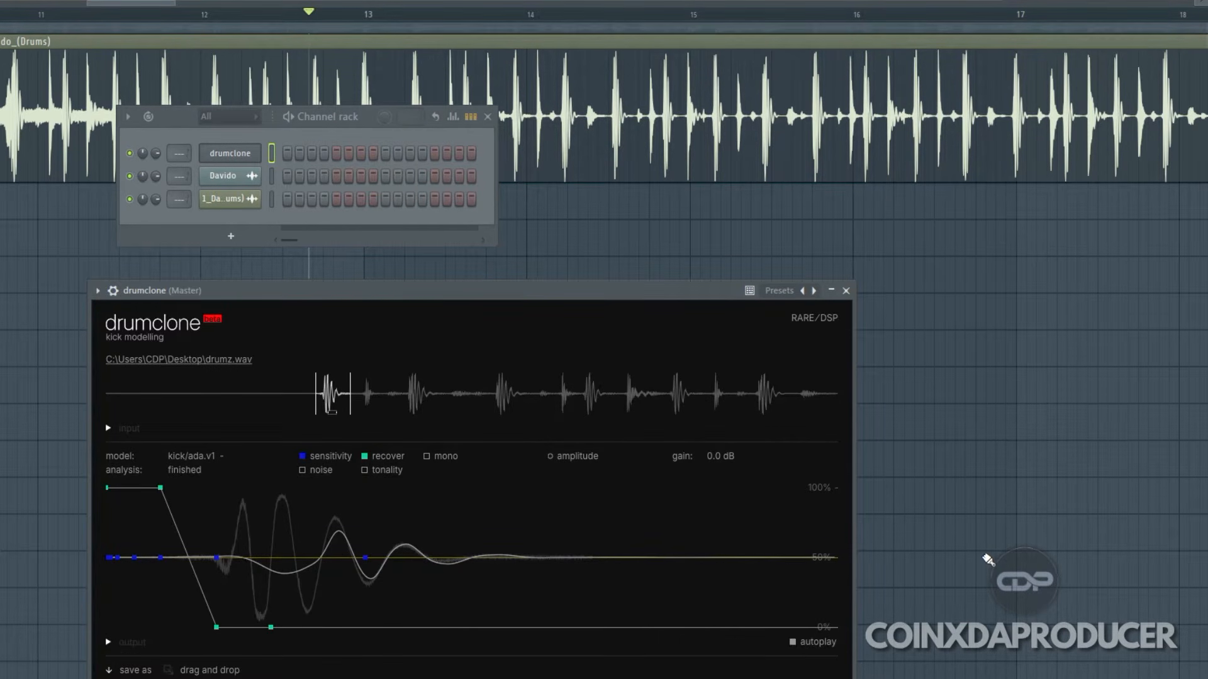
Step: Raise the sensitivity envelope to 100% from the start through the kick's body, ramping down to 50% past its tail
mouse_move(120, 559)
drag(118, 558, 104, 446)
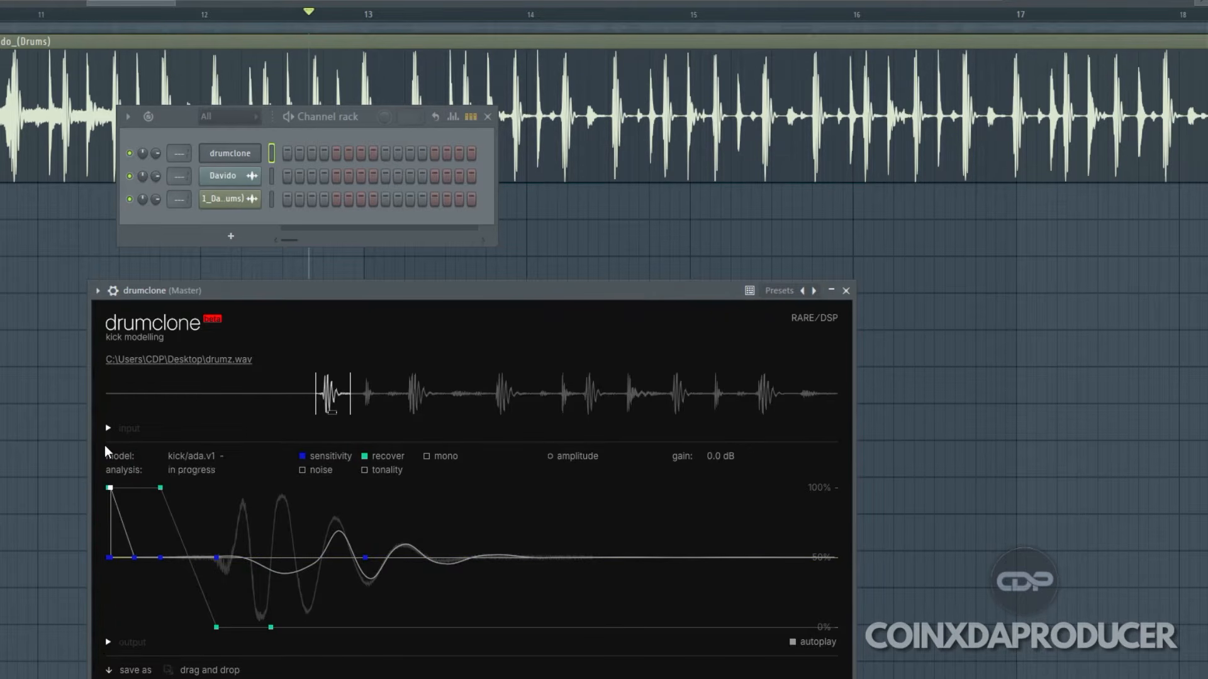
mouse_move(136, 557)
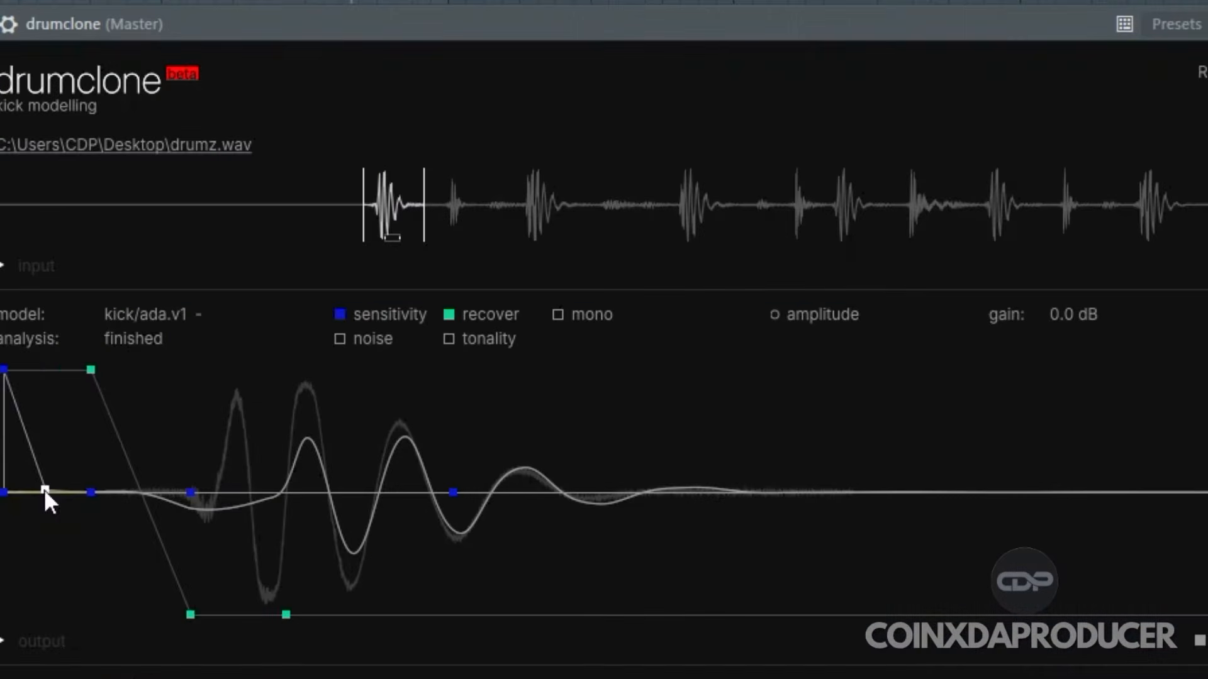
drag(133, 557, 208, 278)
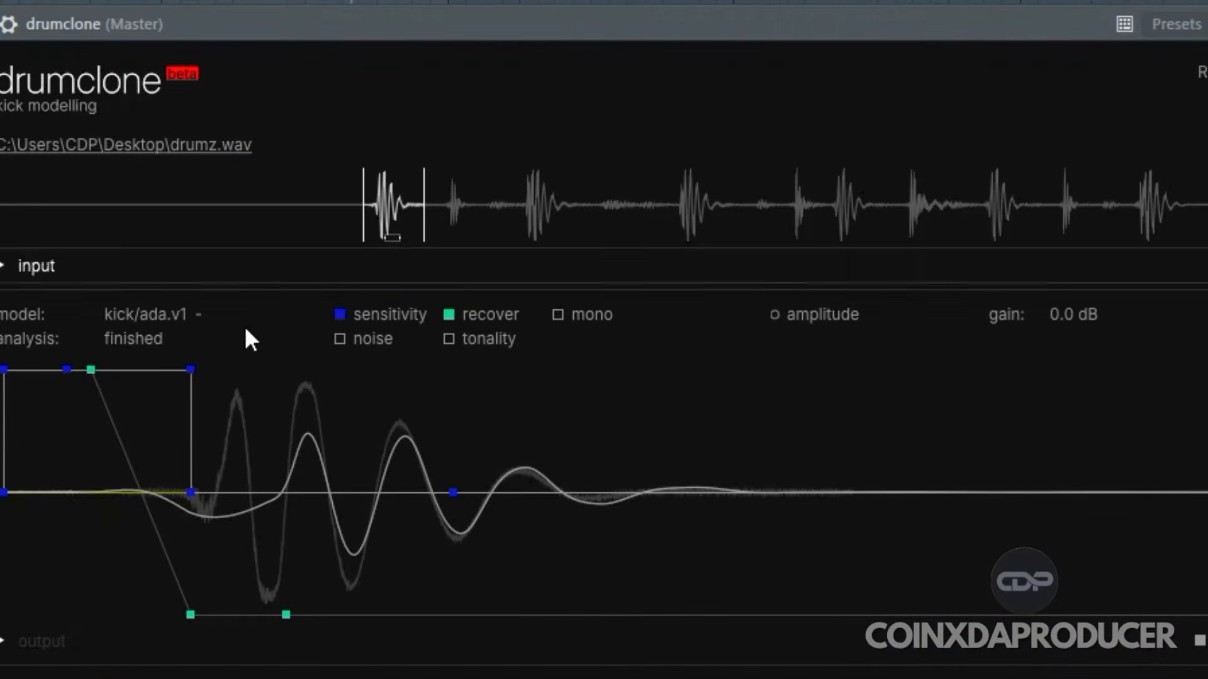
drag(189, 496, 458, 431)
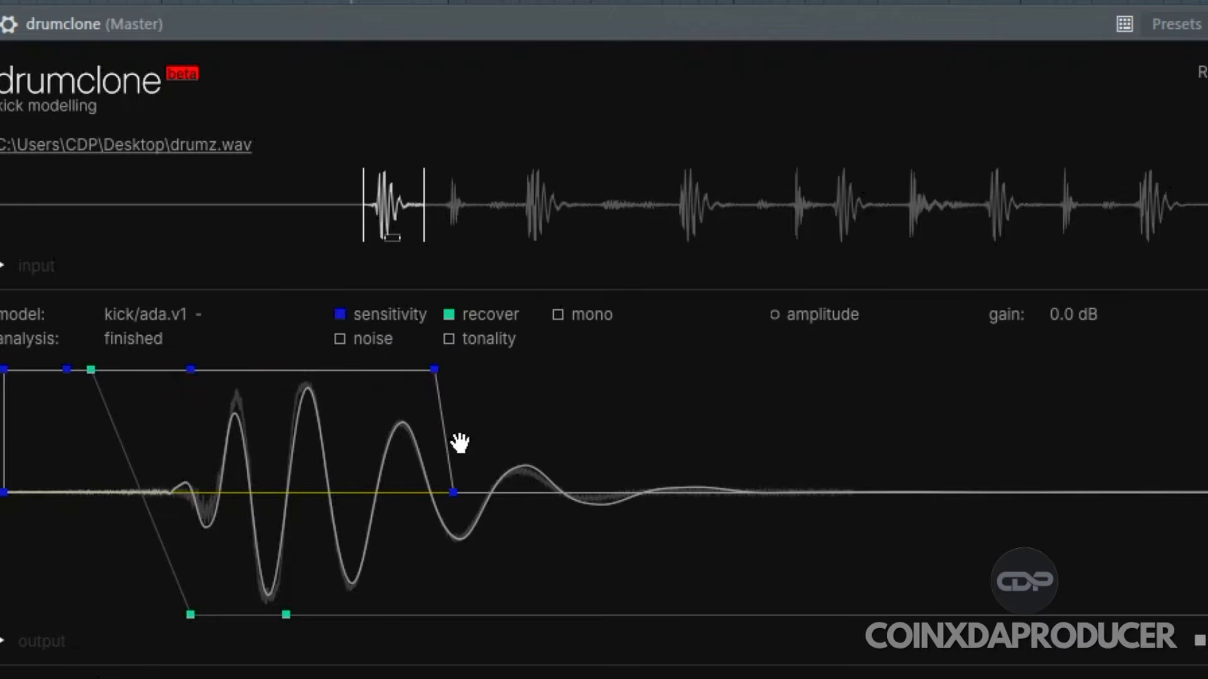
drag(456, 496, 908, 493)
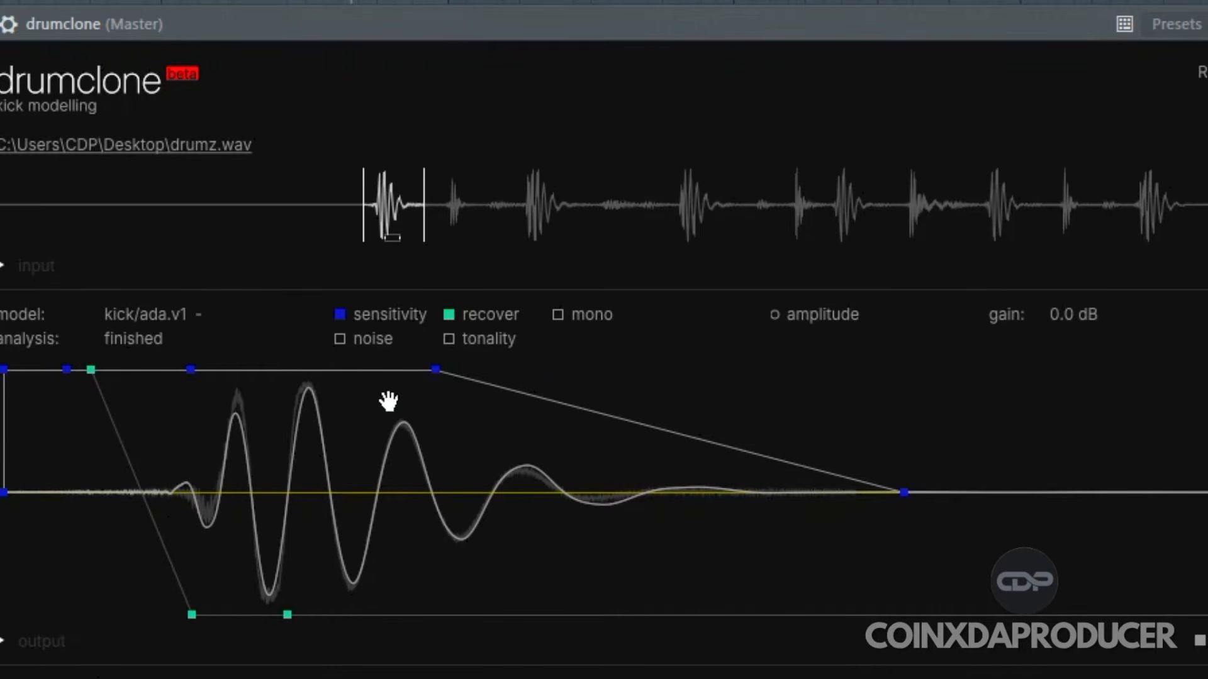
drag(4, 492, 0, 494)
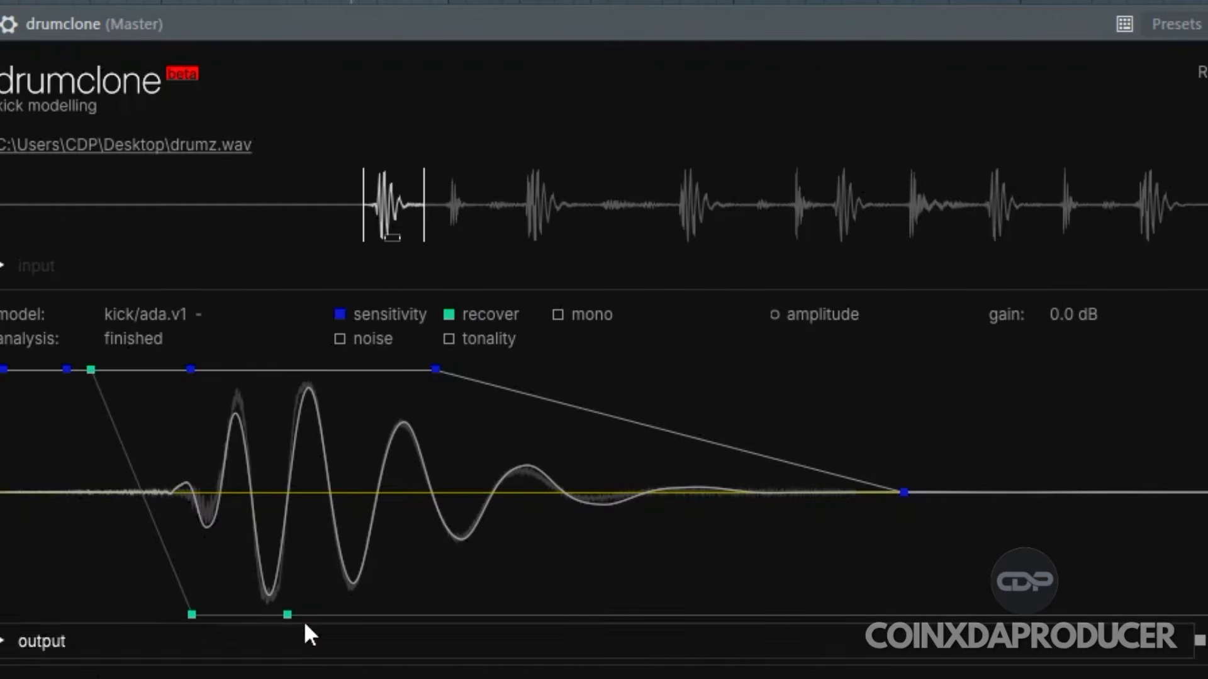
Step: Extend the recover envelope at 100% over the kick's body, dropping to 0% past its tail, and tighten the input region around the kick
drag(288, 614, 674, 622)
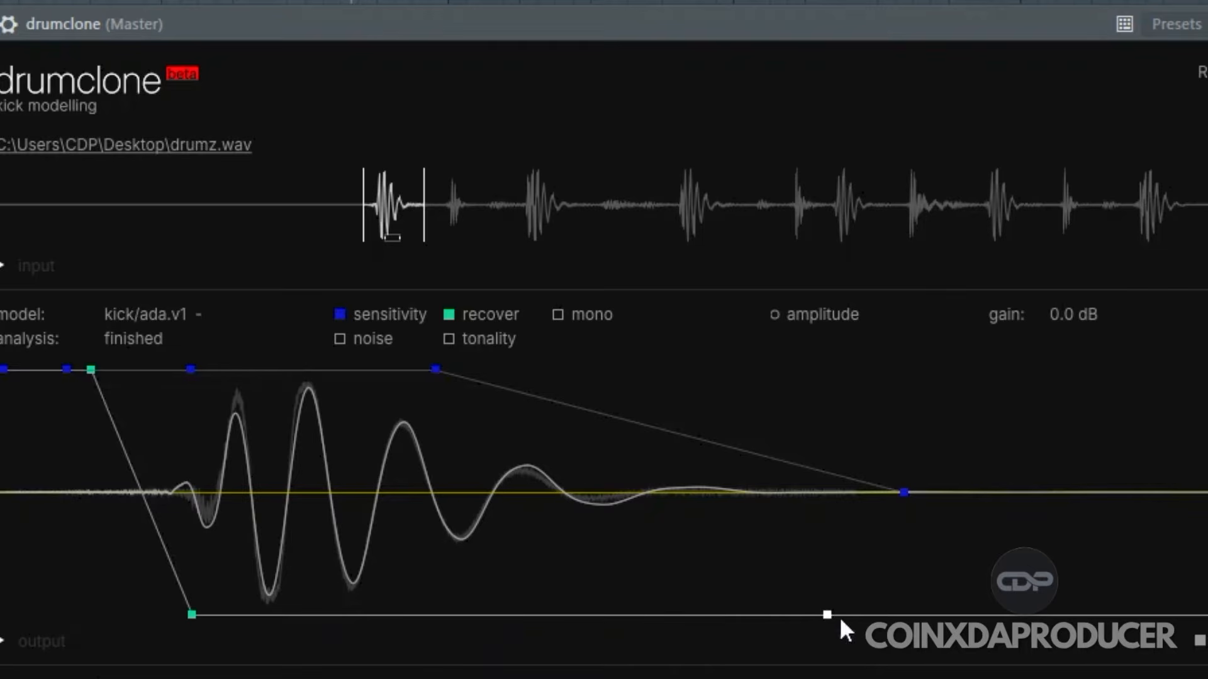
drag(892, 620, 901, 620)
drag(191, 615, 434, 315)
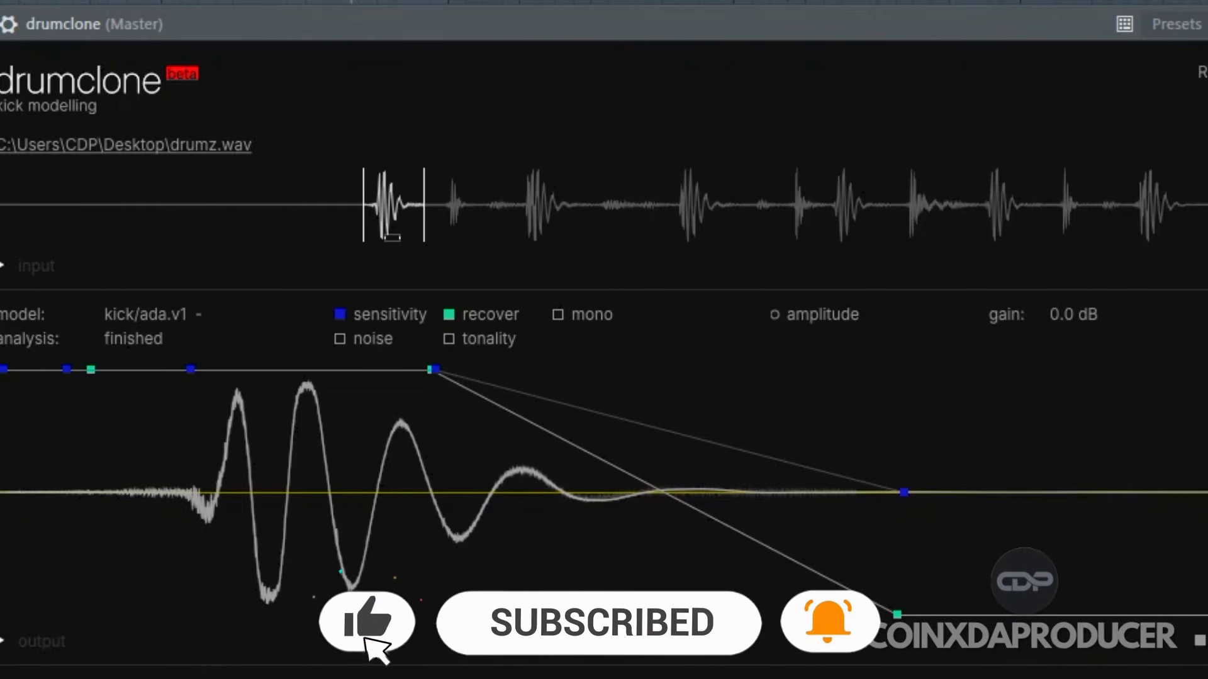
mouse_move(529, 203)
mouse_down()
mouse_move(527, 281)
mouse_move(283, 235)
mouse_move(308, 221)
mouse_move(305, 236)
mouse_up()
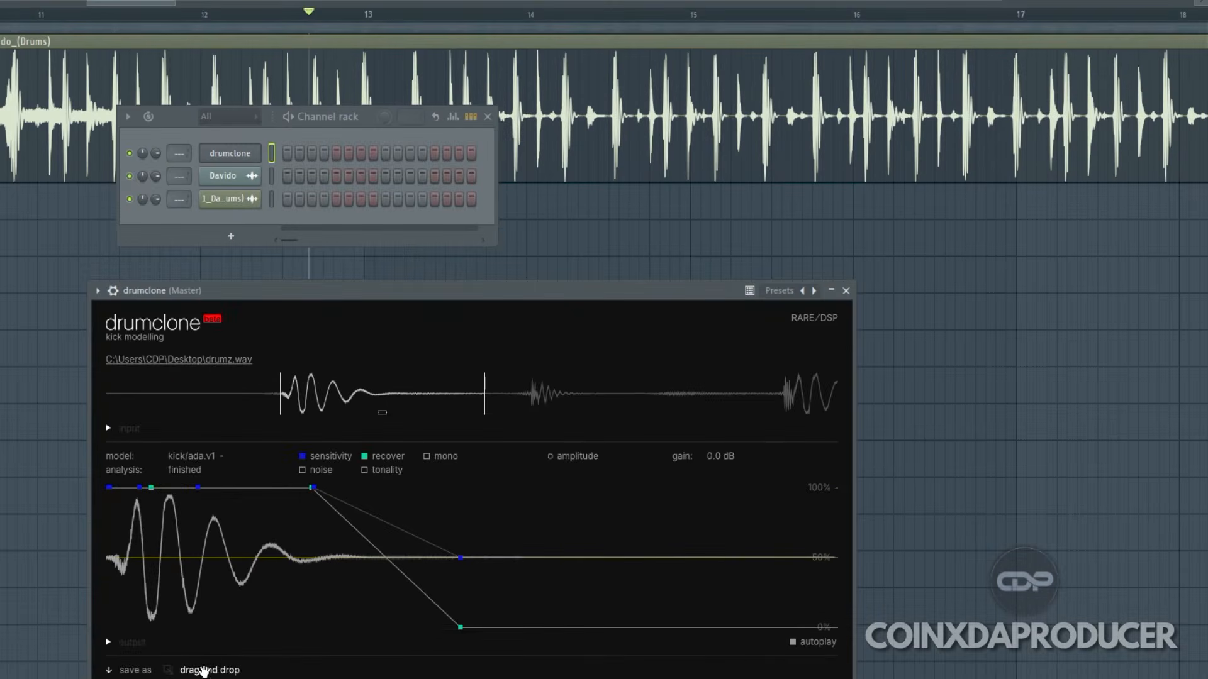
drag(207, 670, 221, 217)
key(alt+Tab)
double_click(393, 403)
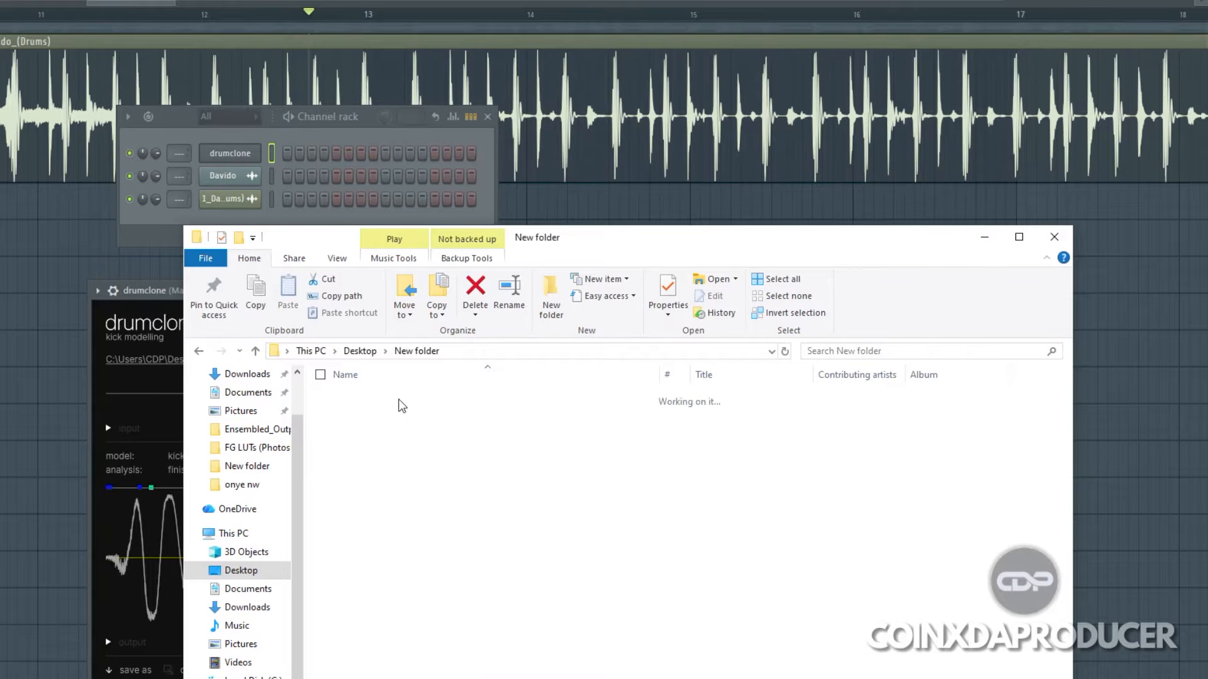
drag(338, 242, 557, 178)
drag(206, 670, 672, 560)
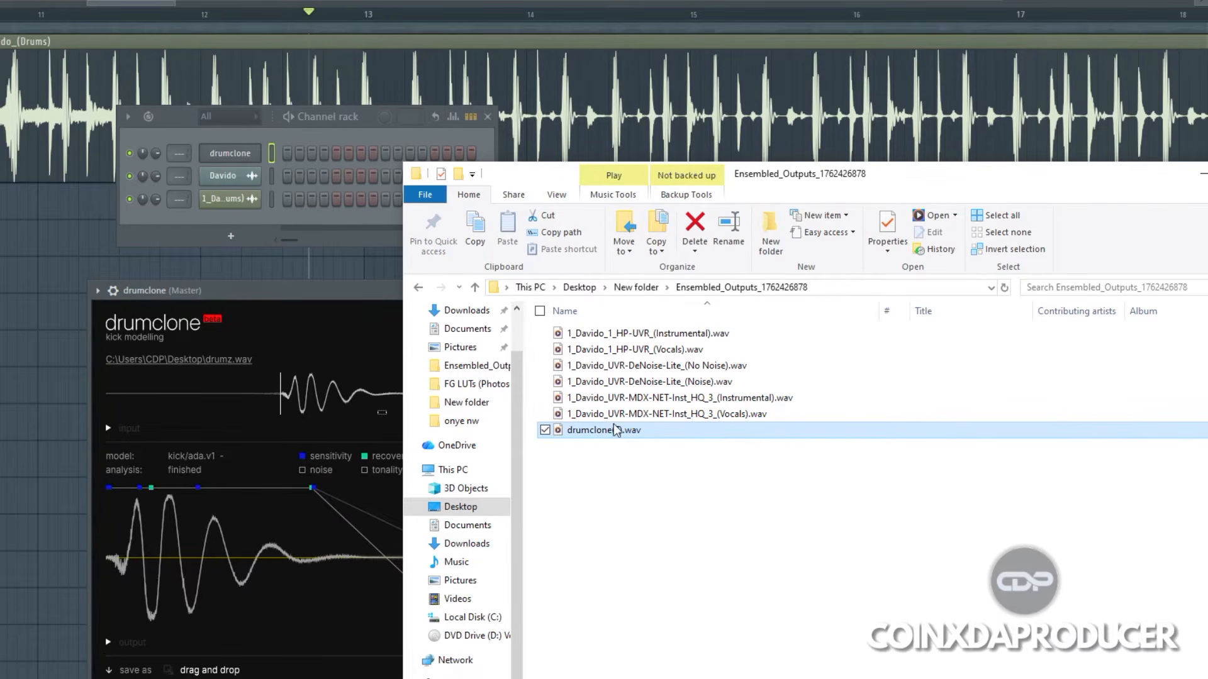
Step: Rename the exported drumclone WAV file as Davido Kick 001
right_click(595, 433)
click(426, 403)
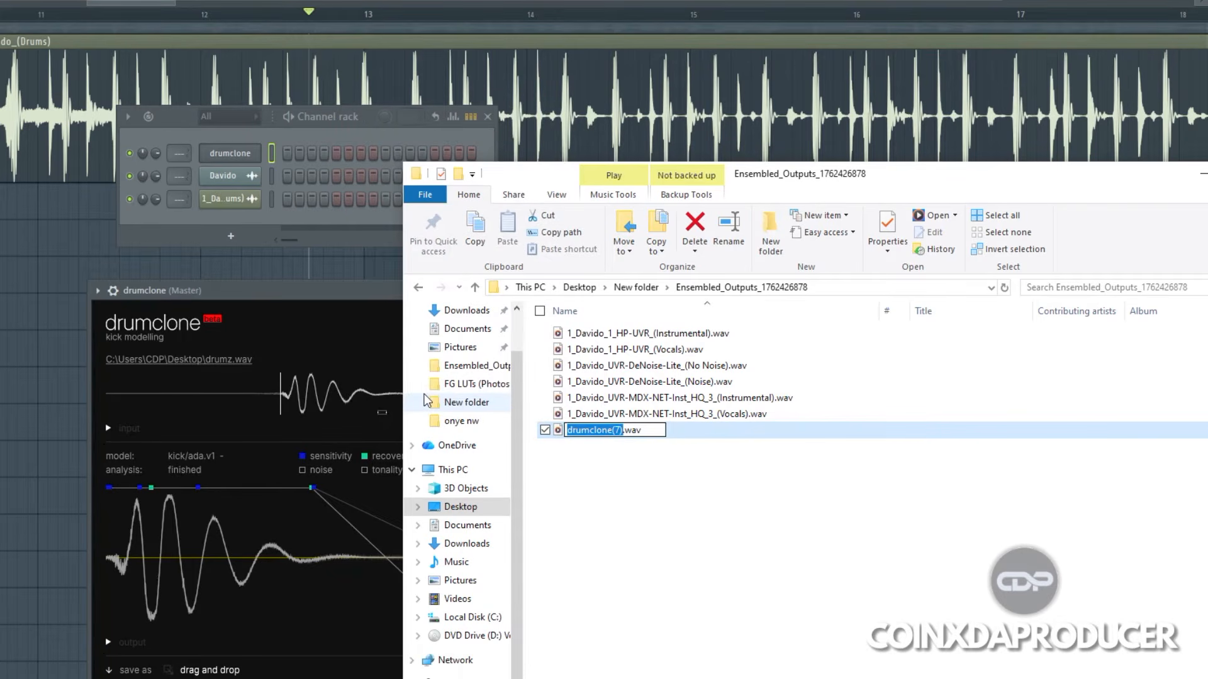
text(Davido Kick 00)
text(1)
key(Return)
Step: Move the renamed kick file into New folder on the Desktop and minimize File Explorer
right_click(623, 431)
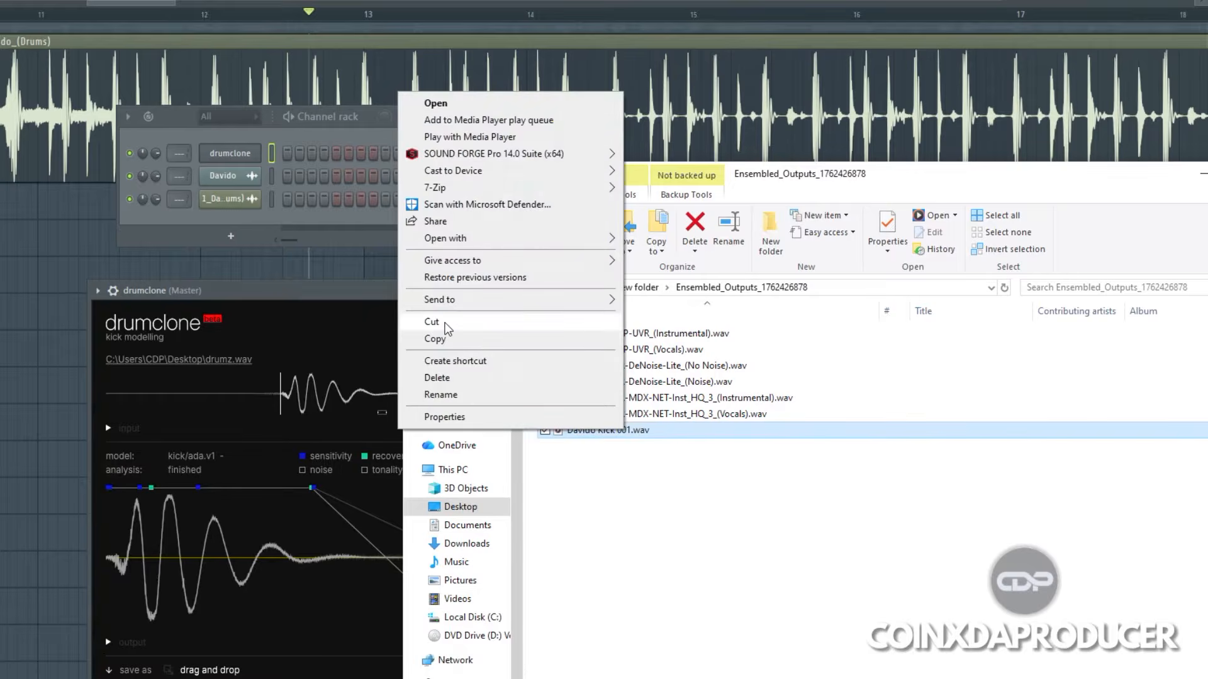
click(447, 324)
click(637, 288)
right_click(936, 460)
click(975, 565)
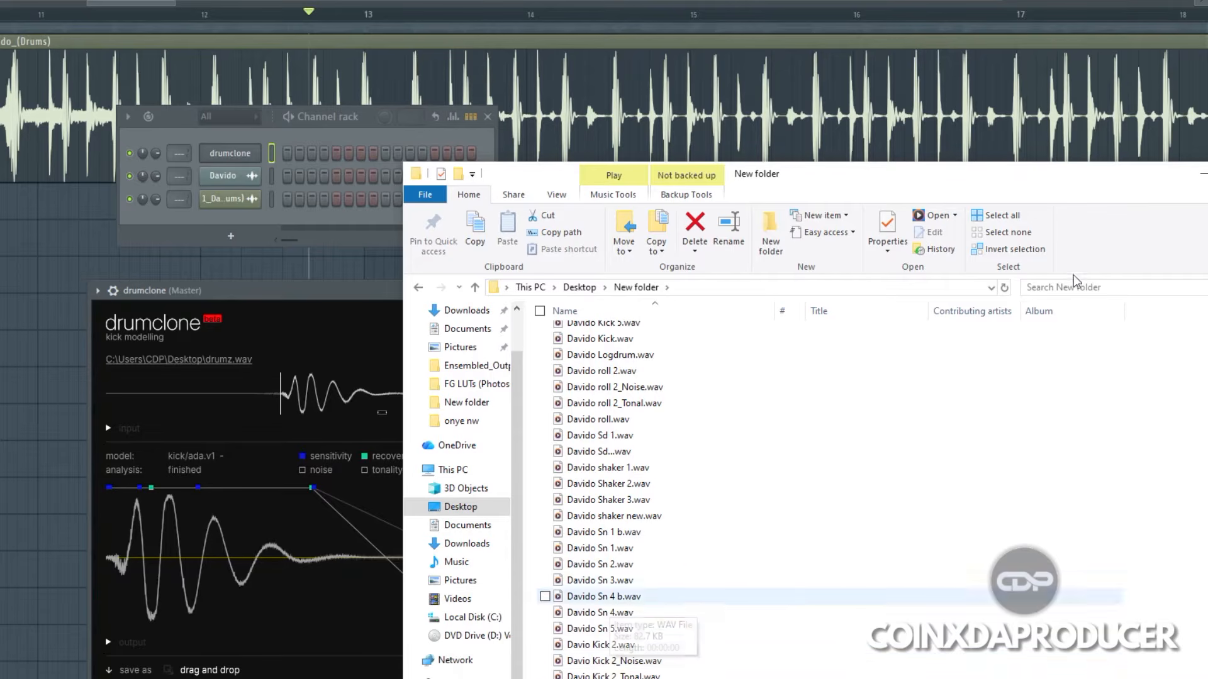
drag(1035, 180, 834, 148)
click(1003, 142)
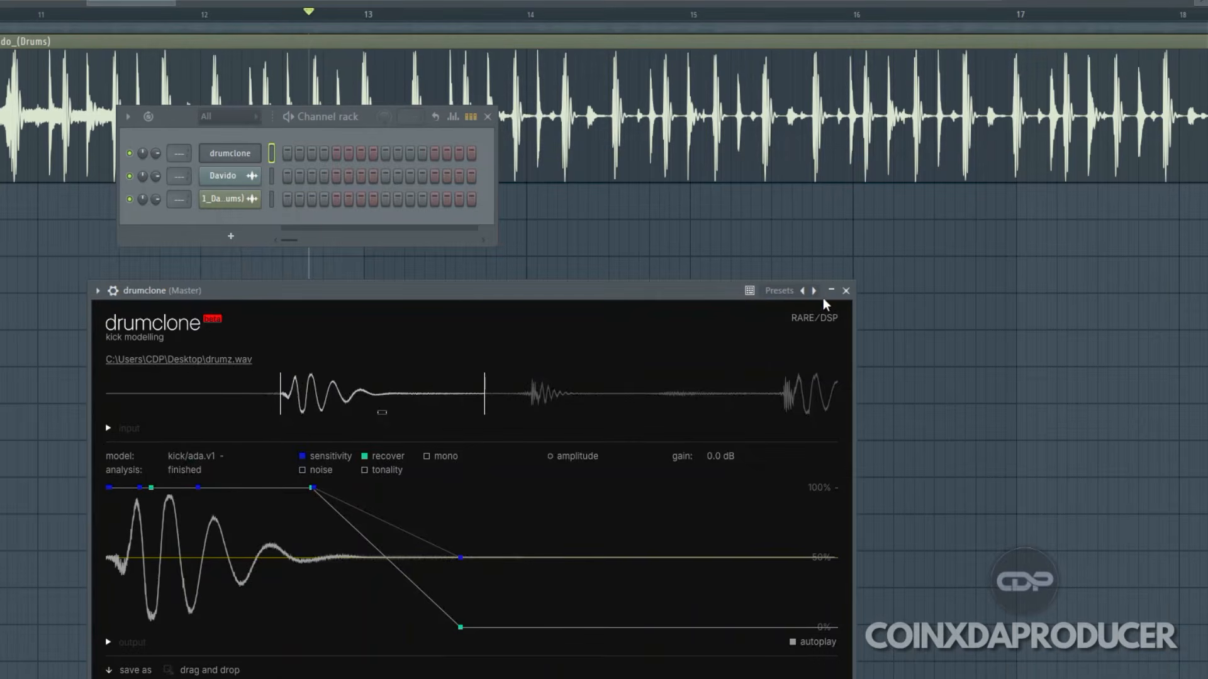
Step: Close drumclone and preview the Davido Kick 001 sample from New folder in the browser
click(845, 290)
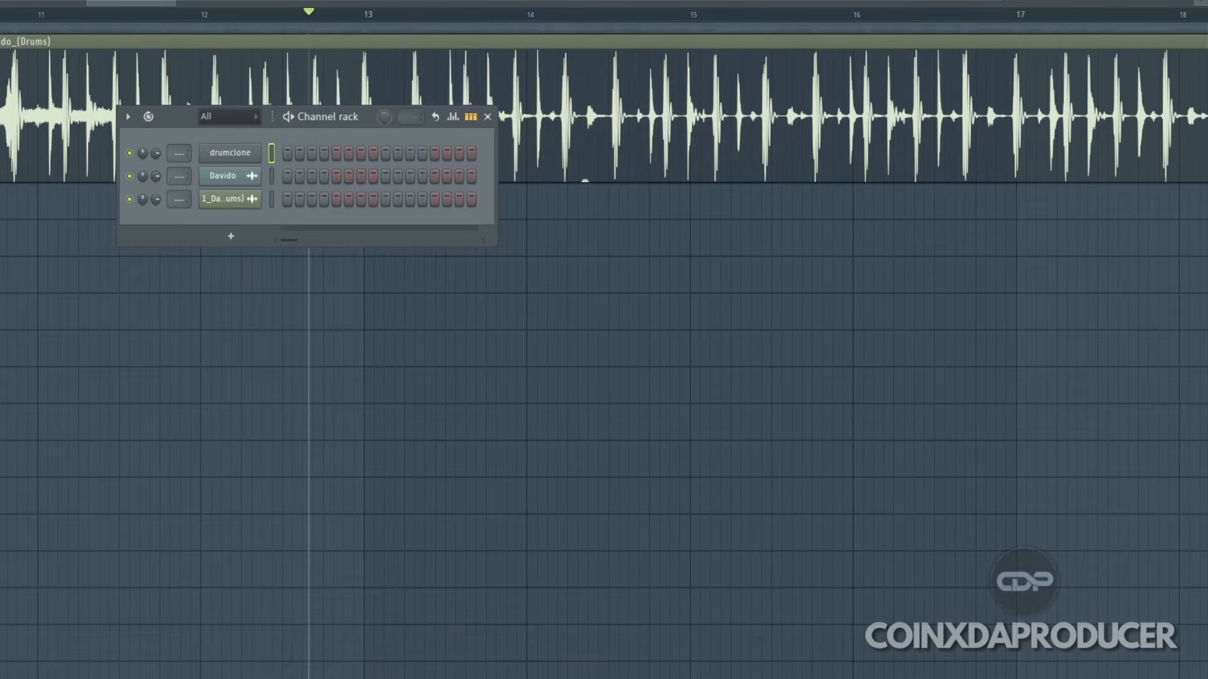
key(alt+F8)
drag(116, 122, 270, 205)
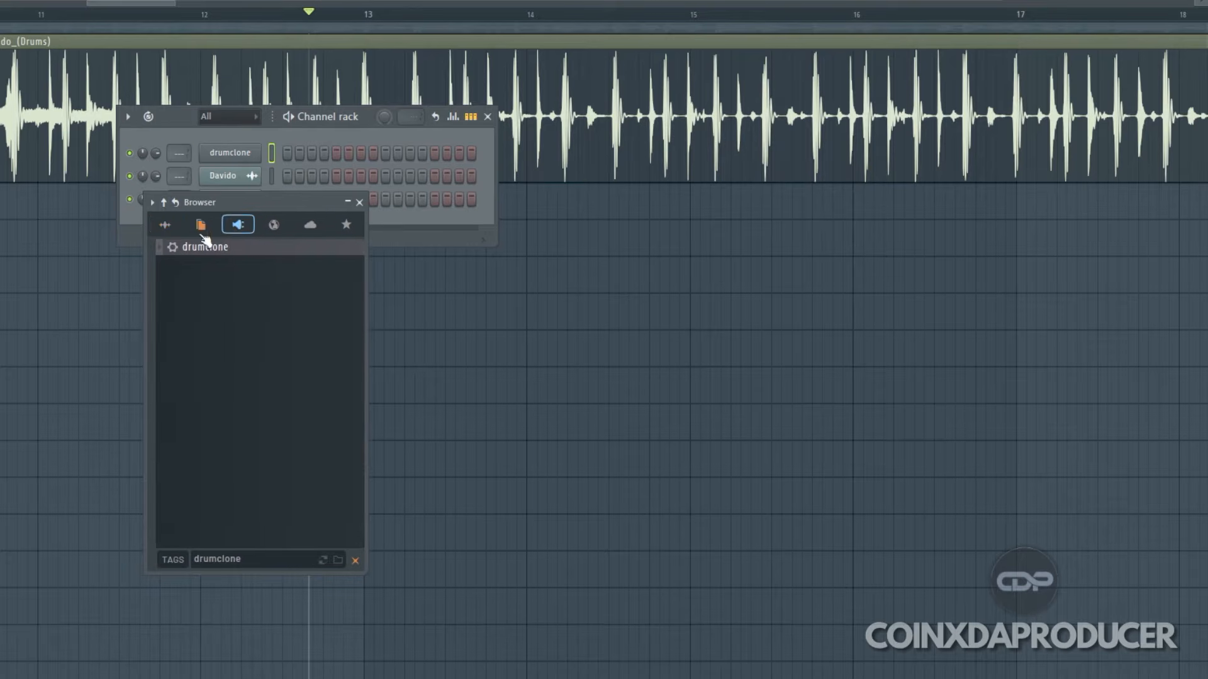
click(165, 225)
scroll(312, 318, up, 10)
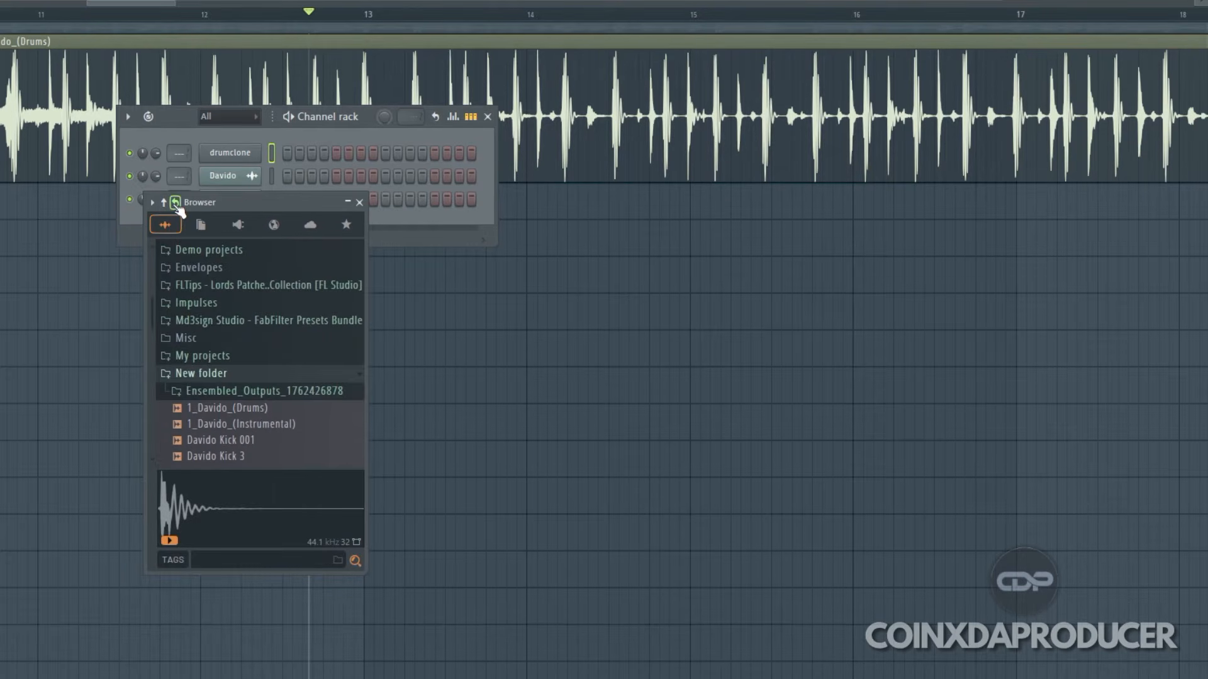
scroll(270, 353, down, 3)
scroll(280, 380, down, 8)
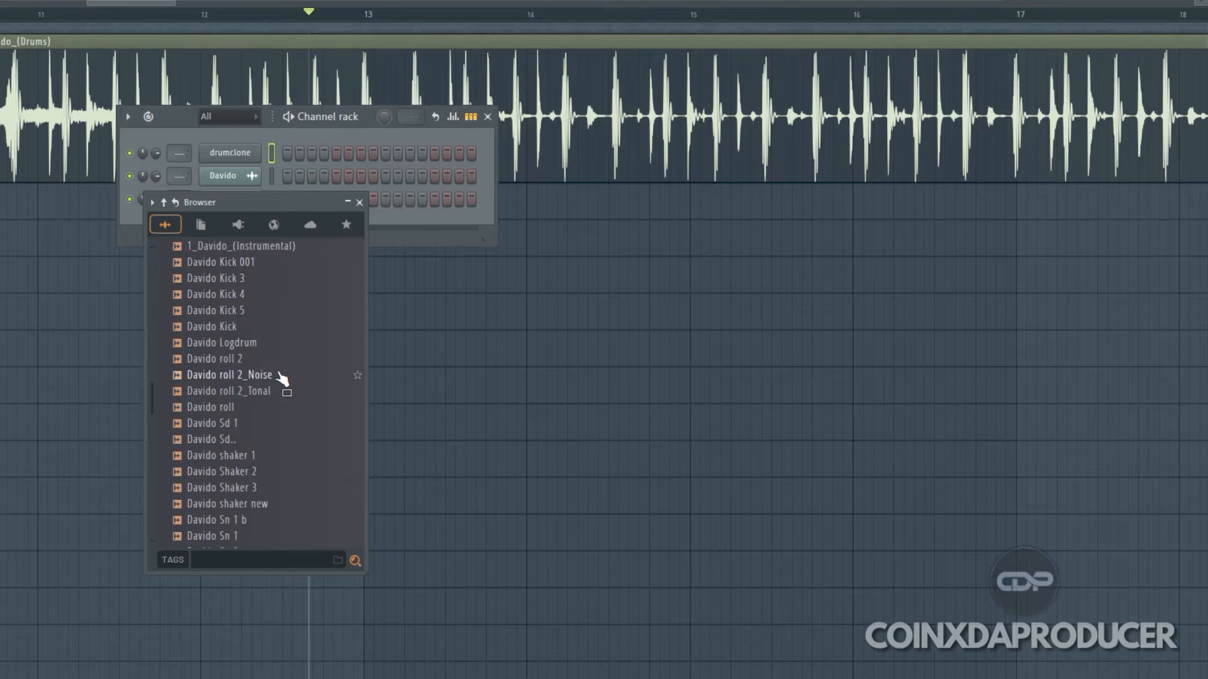
scroll(292, 393, up, 5)
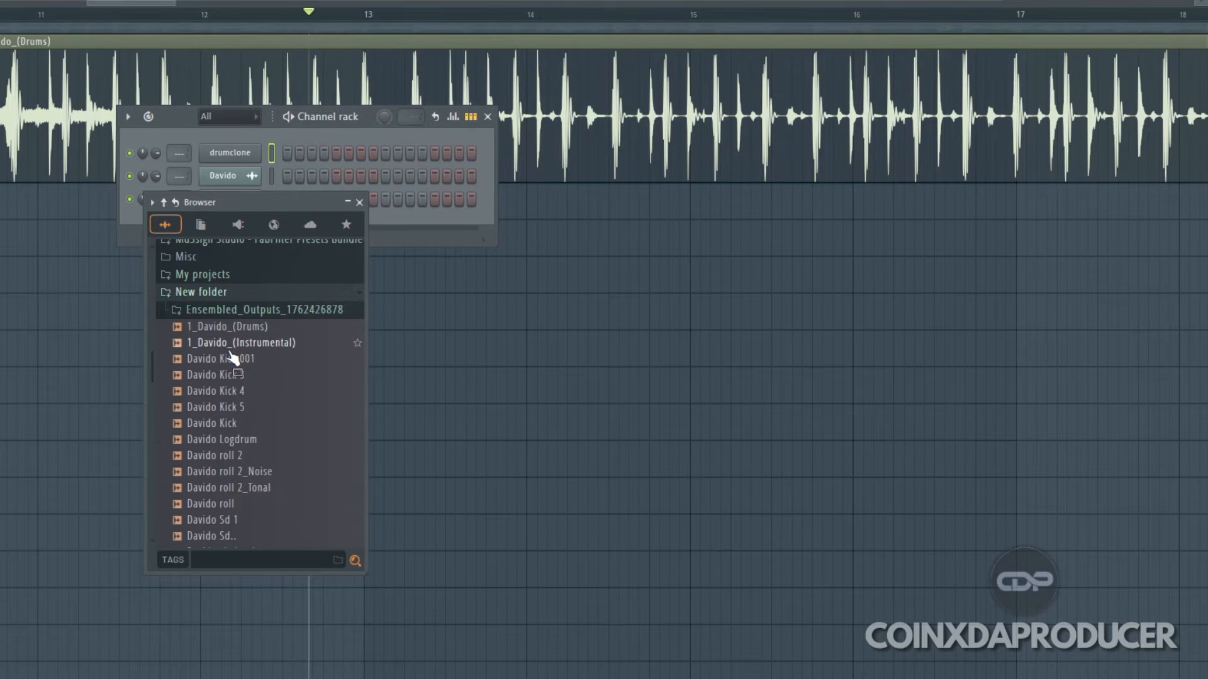
click(238, 360)
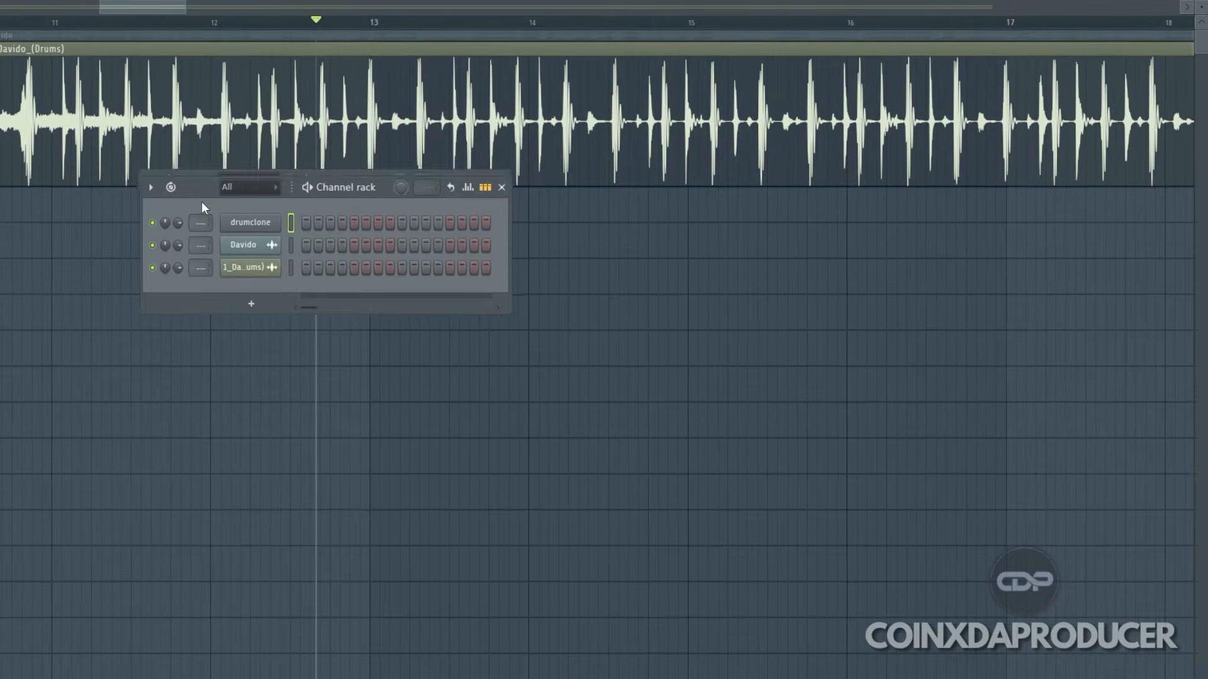
Step: Replace Edison on the Master track with Fruity Parametric EQ 2
drag(197, 191, 194, 284)
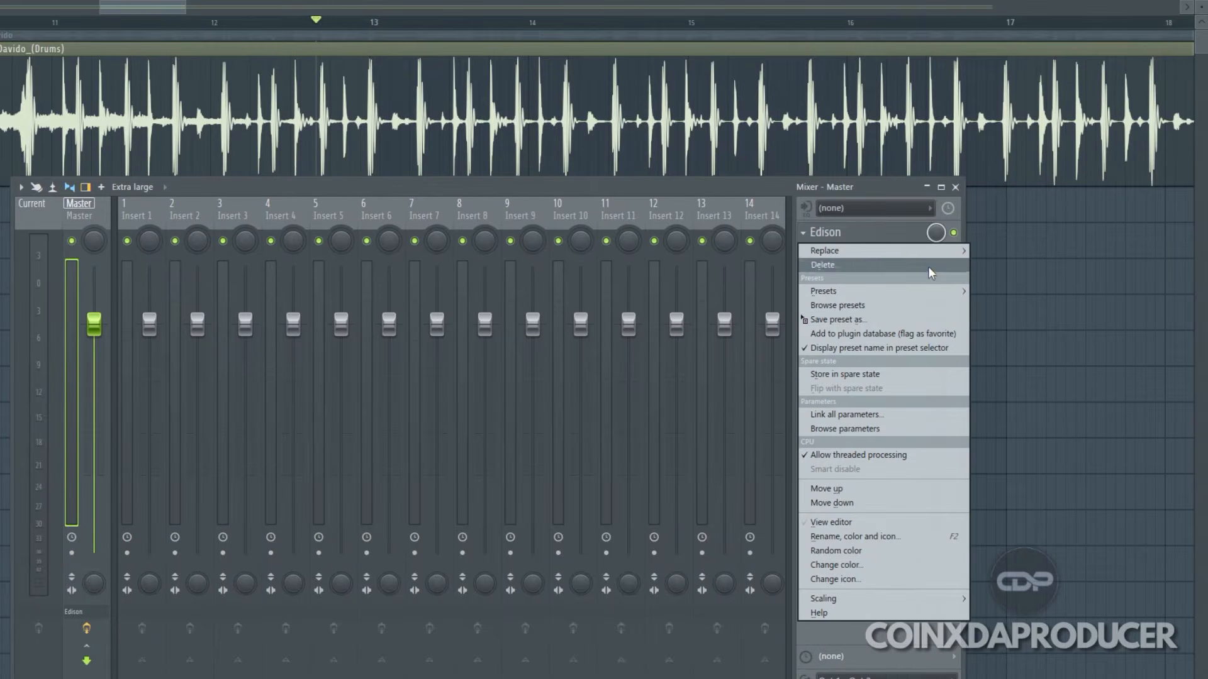
mouse_move(922, 254)
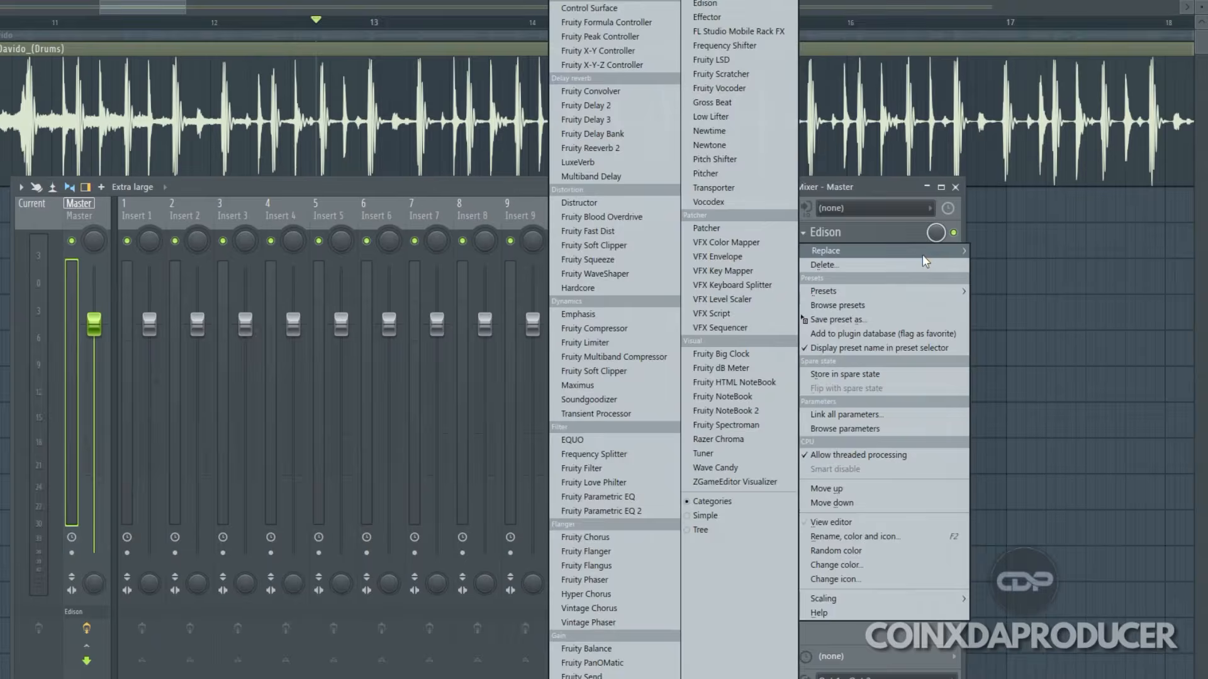
click(653, 511)
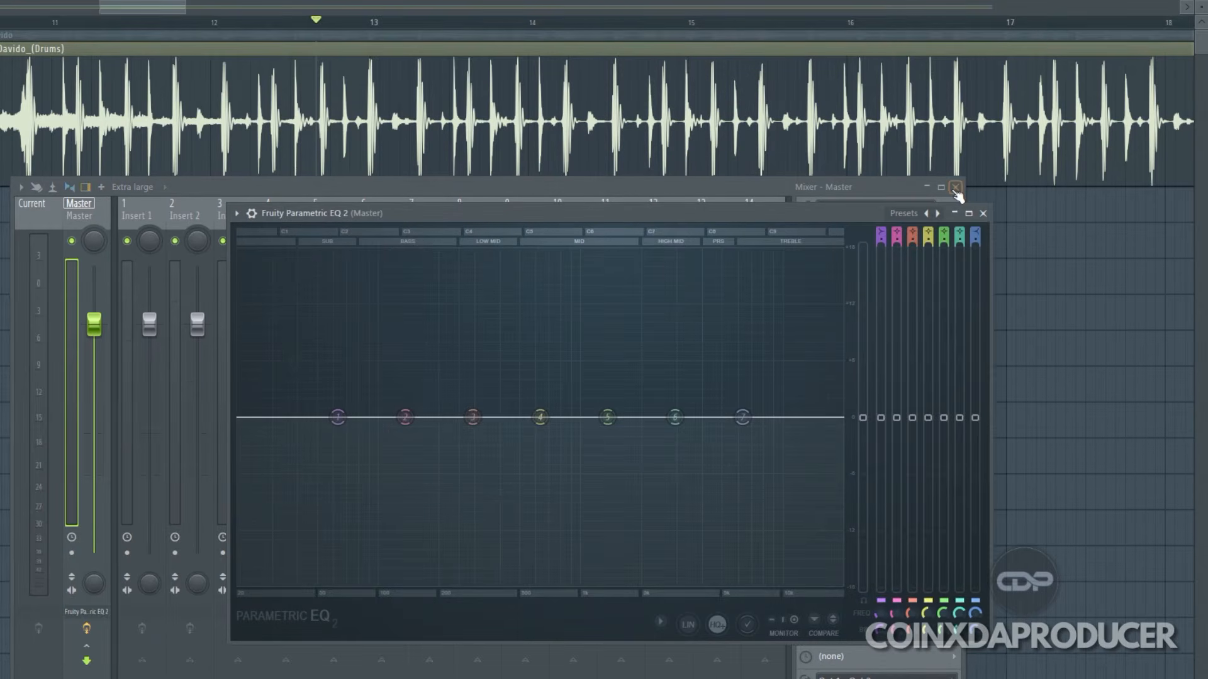
click(956, 188)
Step: Play the drum stem and examine its frequency spectrum in an enlarged Fruity Parametric EQ 2 window on the Master track
scroll(965, 107, down, 8)
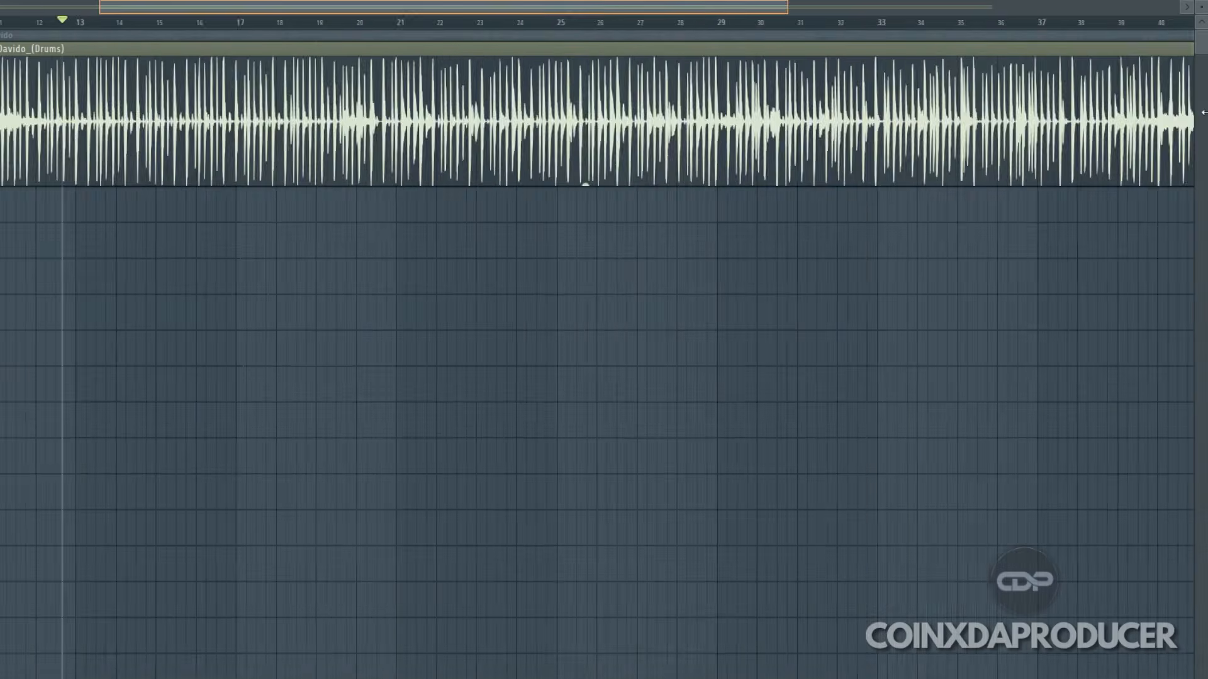
key(F9)
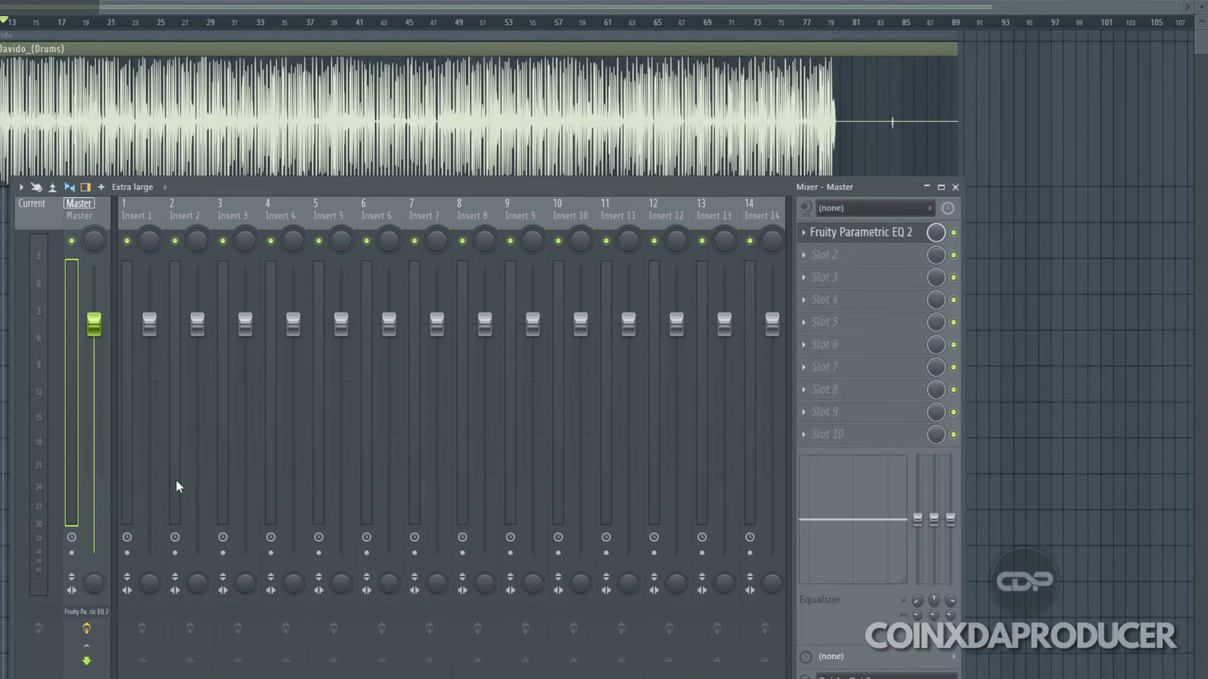
click(861, 238)
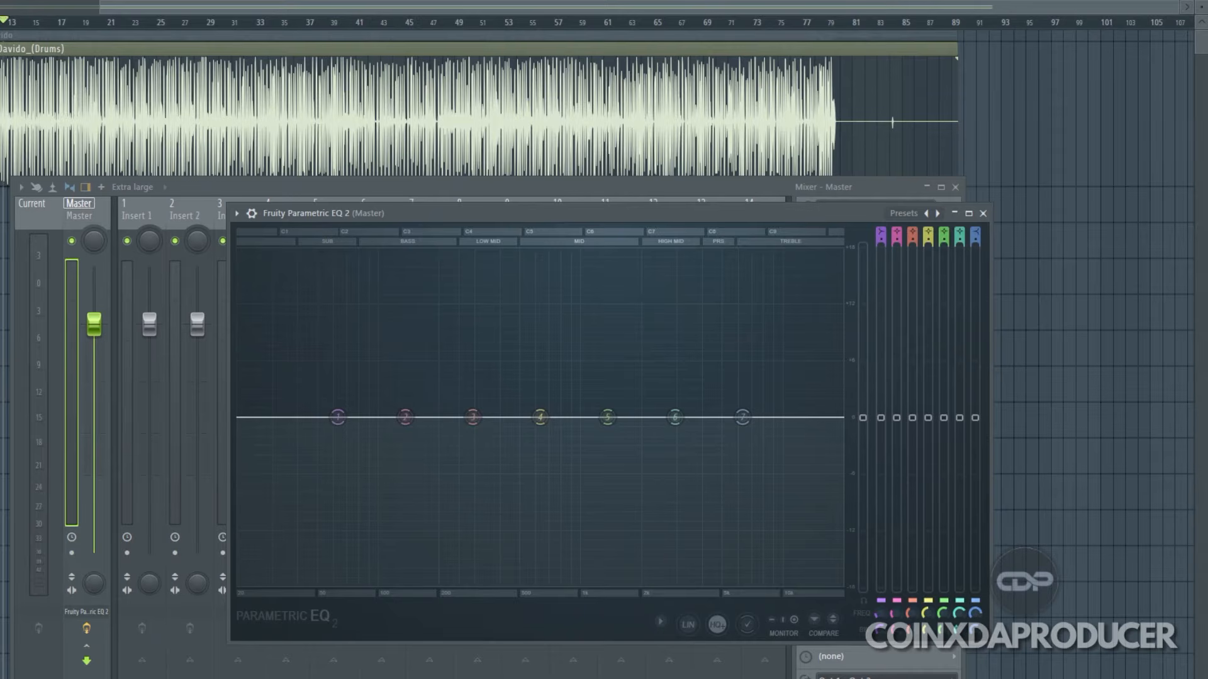
key(space)
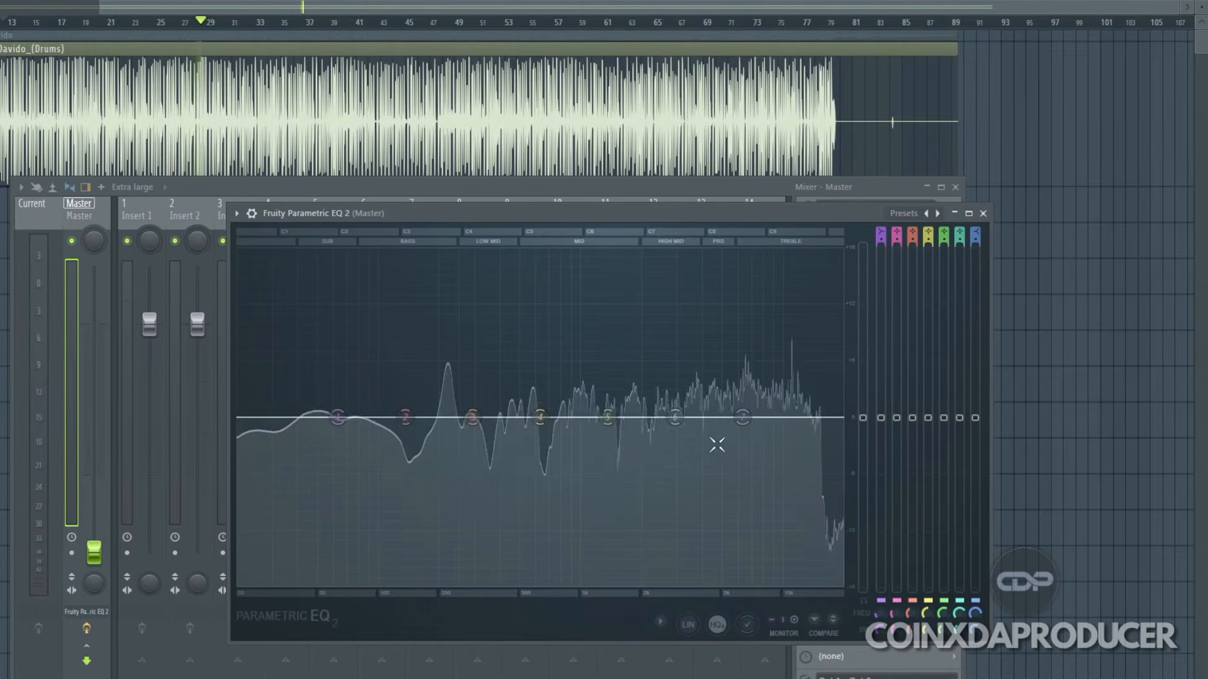
drag(993, 417, 1206, 417)
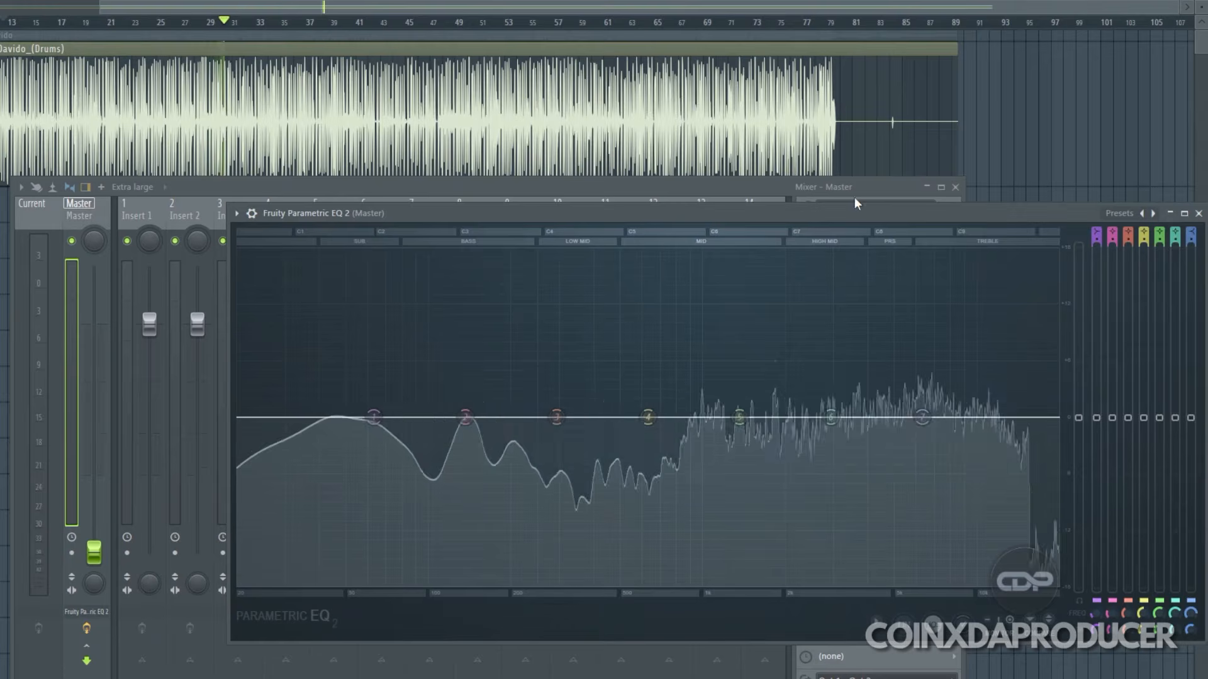
drag(832, 218, 704, 136)
drag(612, 560, 612, 678)
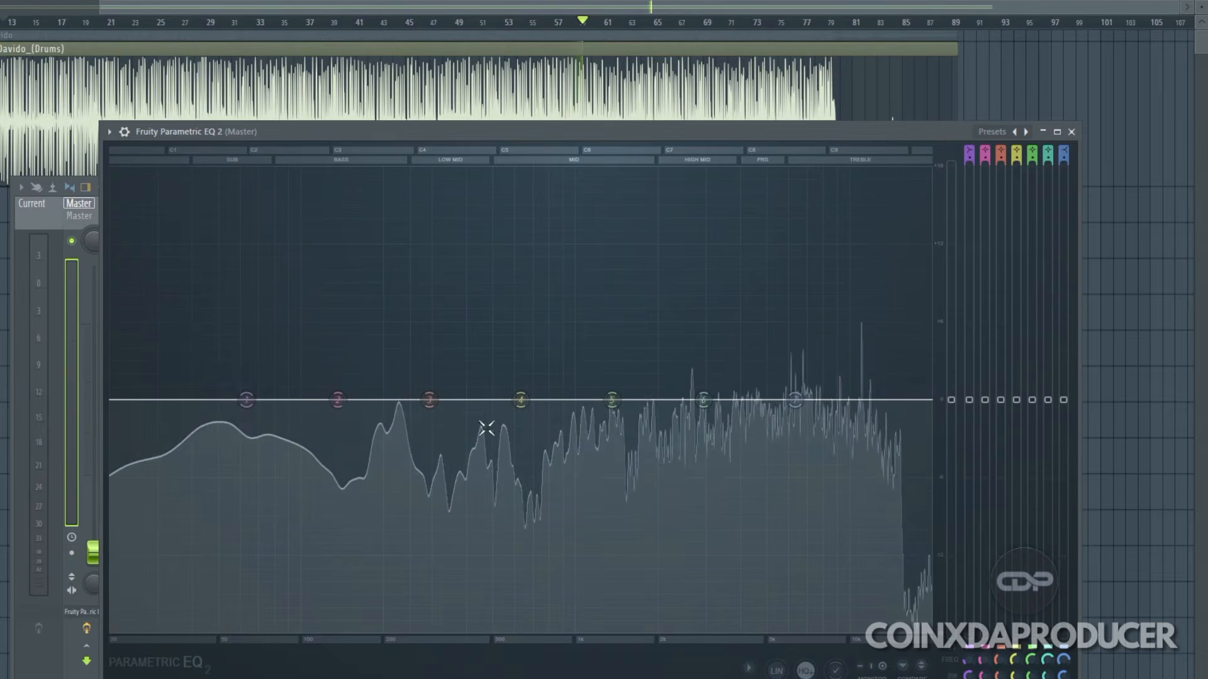
Step: Stop playback, reset the Master fader to its default level and close the mixer
click(39, 239)
key(space)
right_click(96, 552)
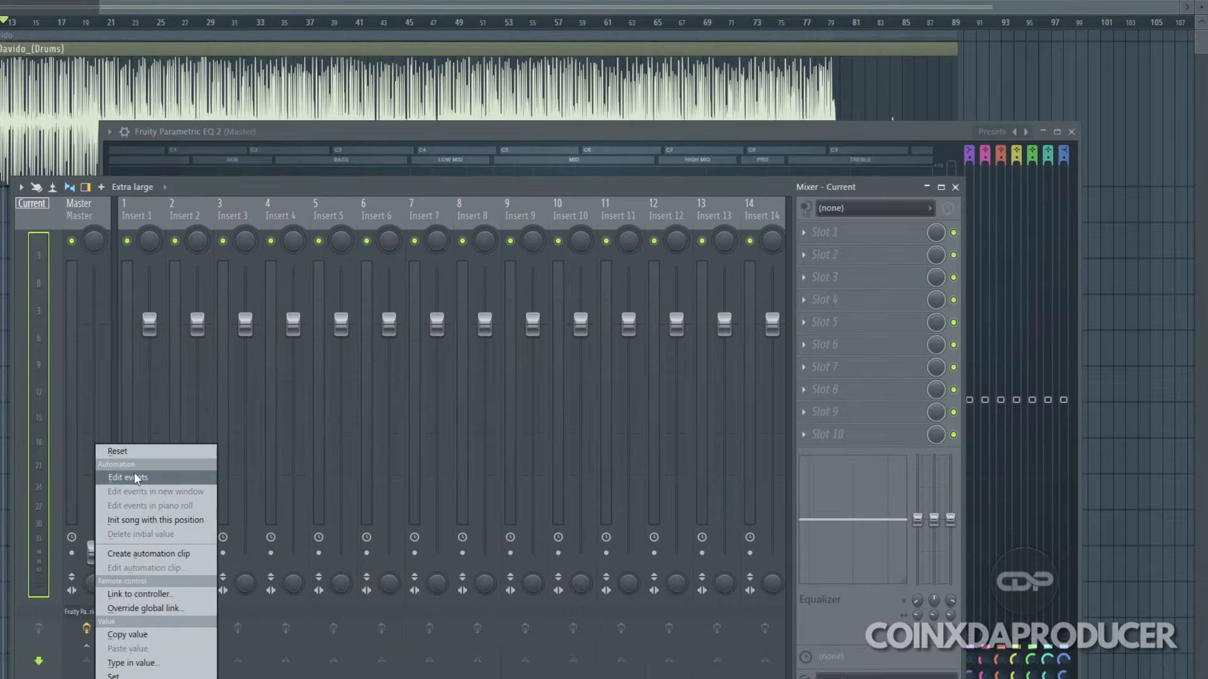
click(134, 458)
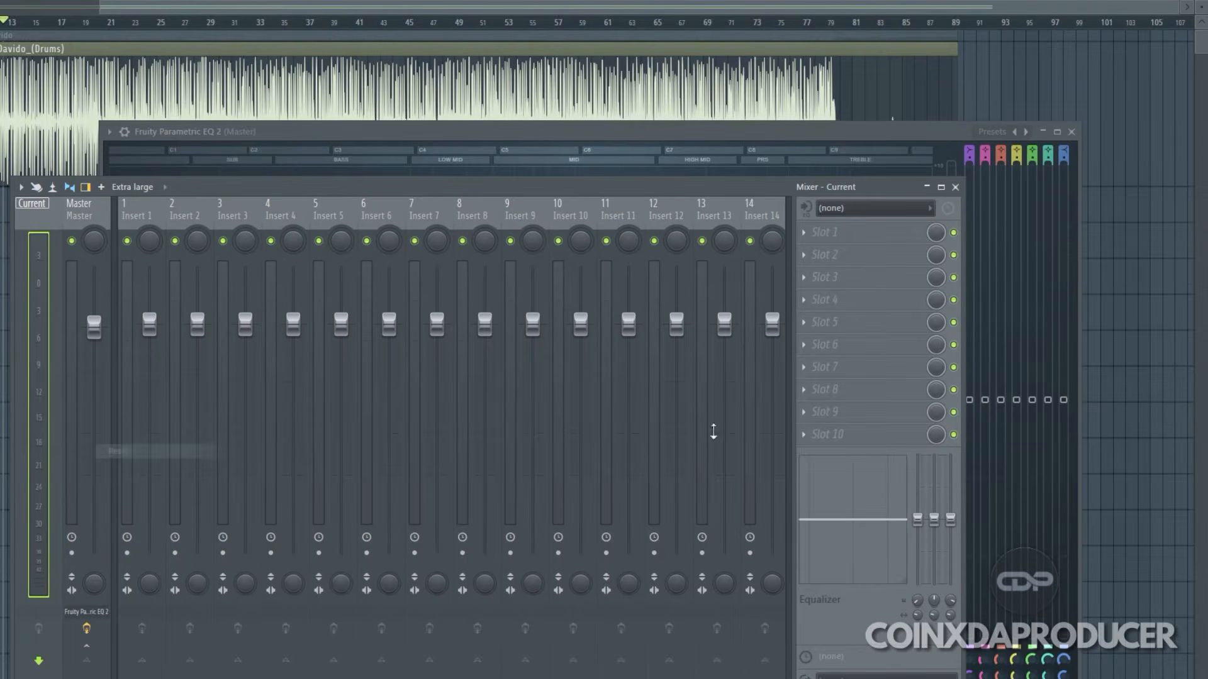
click(955, 187)
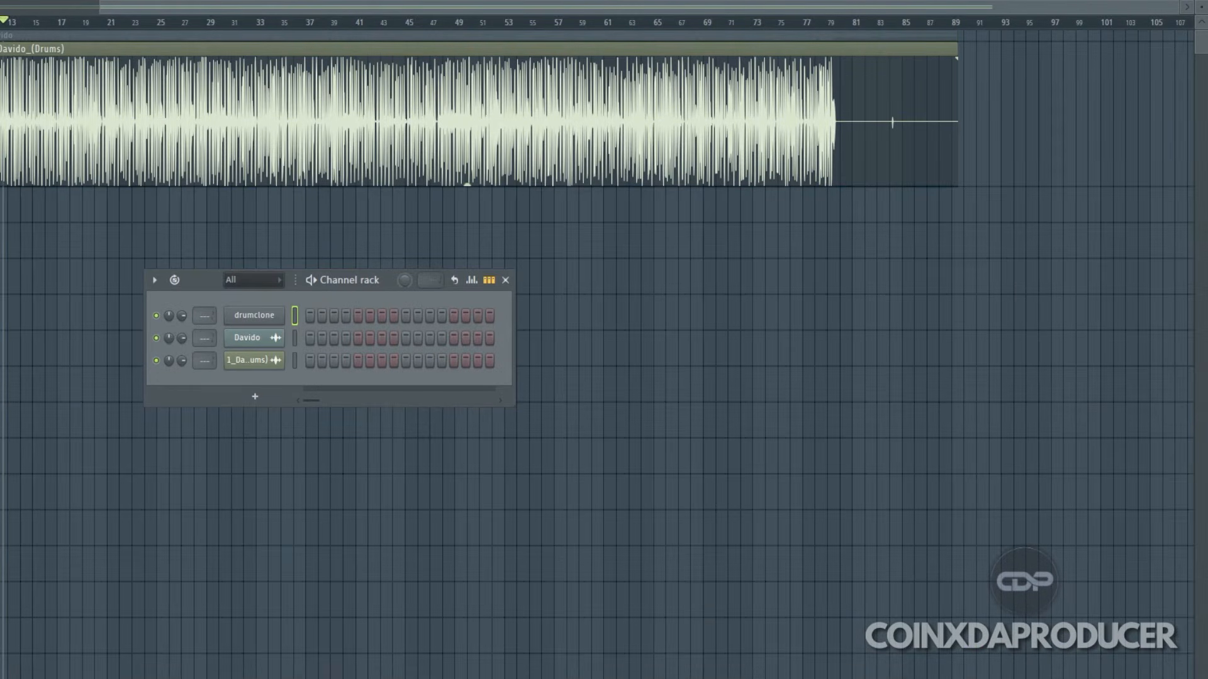
Step: Load the Davido kick samples from New folder as new channels in the Channel rack
key(alt+F8)
click(797, 373)
drag(786, 358, 250, 298)
drag(787, 389, 249, 298)
drag(788, 421, 249, 298)
Step: Add the Davido Logdrum, roll, Sd, shaker, Sn and Davio Kick 2 samples from New folder as channels
drag(790, 437, 257, 503)
drag(786, 452, 256, 527)
scroll(847, 482, down, 2)
click(802, 358)
drag(804, 373, 262, 538)
click(820, 390)
drag(794, 405, 271, 580)
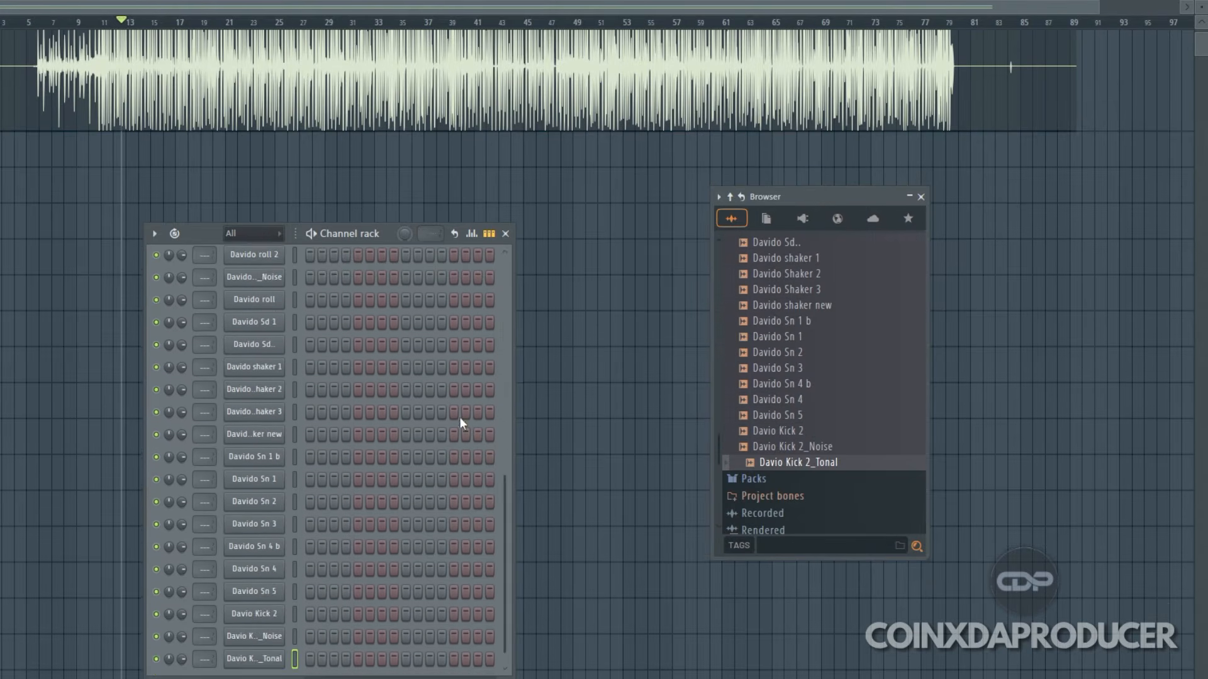
Step: Delete the Davido drum stem clip from the playlist
scroll(434, 387, up, 3)
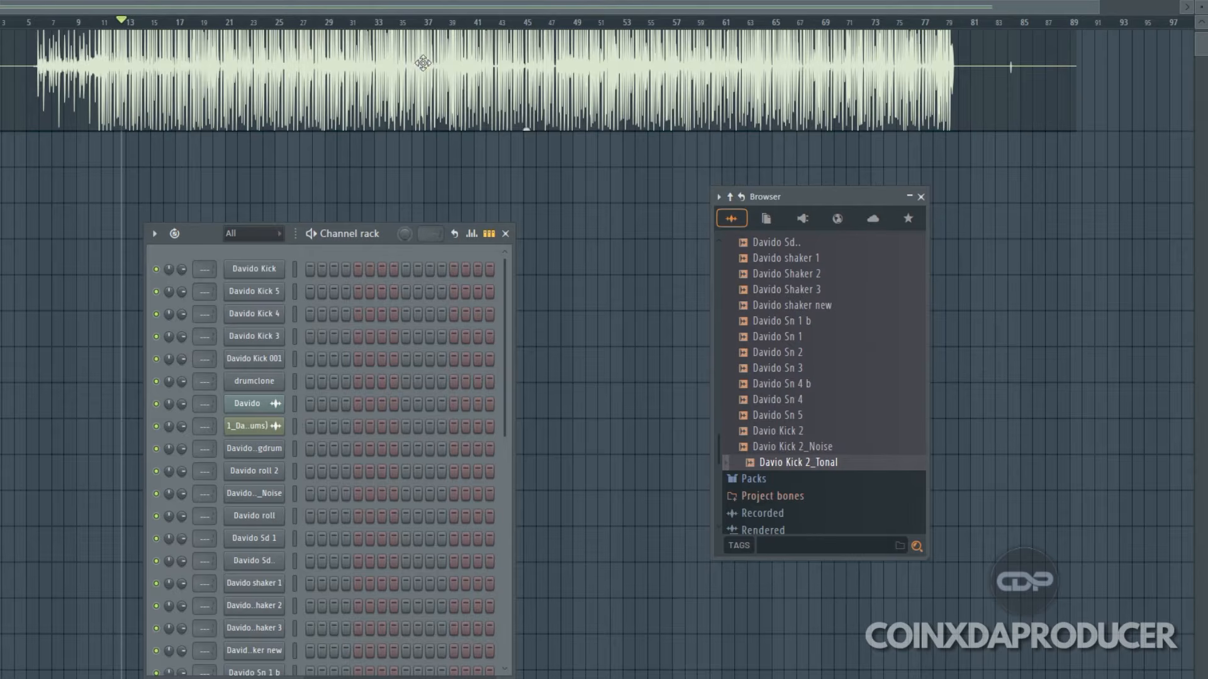
right_click(1034, 86)
scroll(322, 55, up, 1)
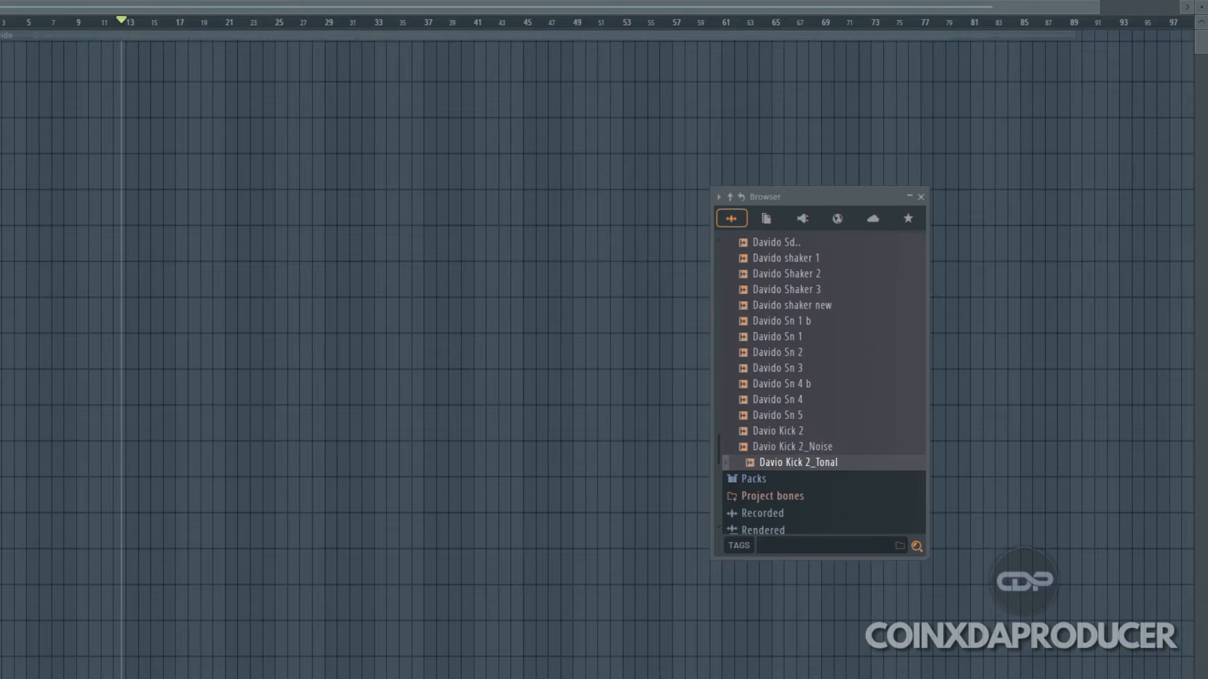
scroll(323, 93, up, 1)
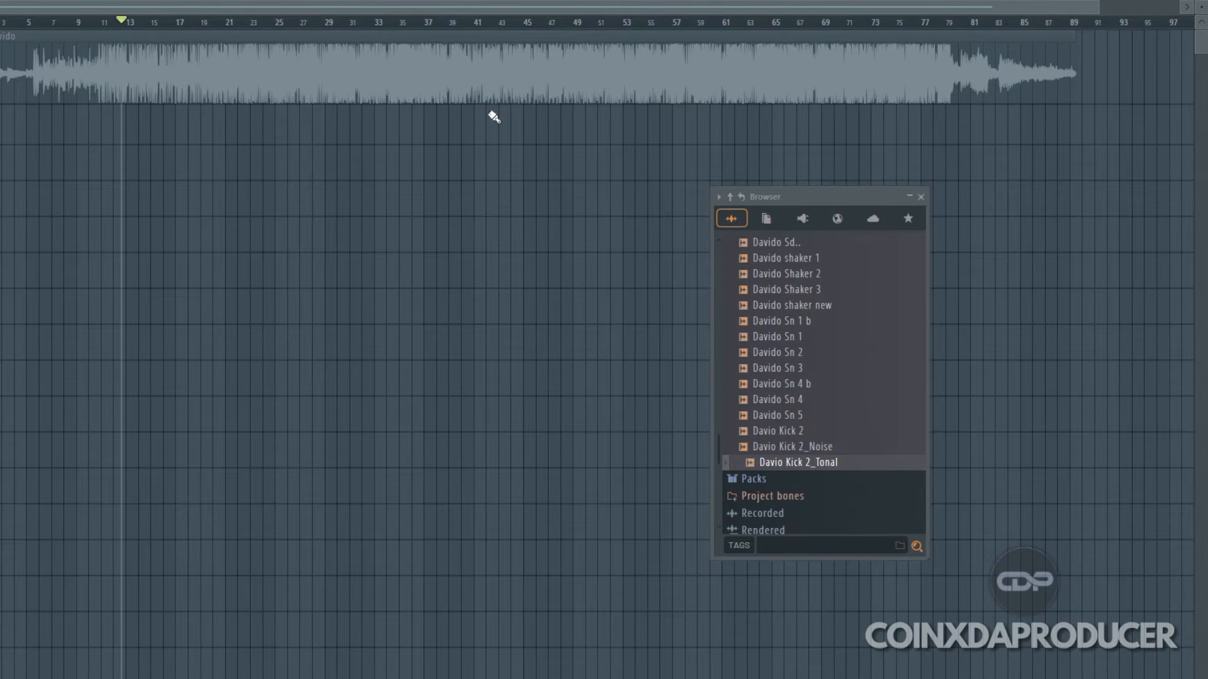
Step: Place a pattern clip at bar 5 on the playlist track below the Davido song clip
drag(992, 8, 514, 6)
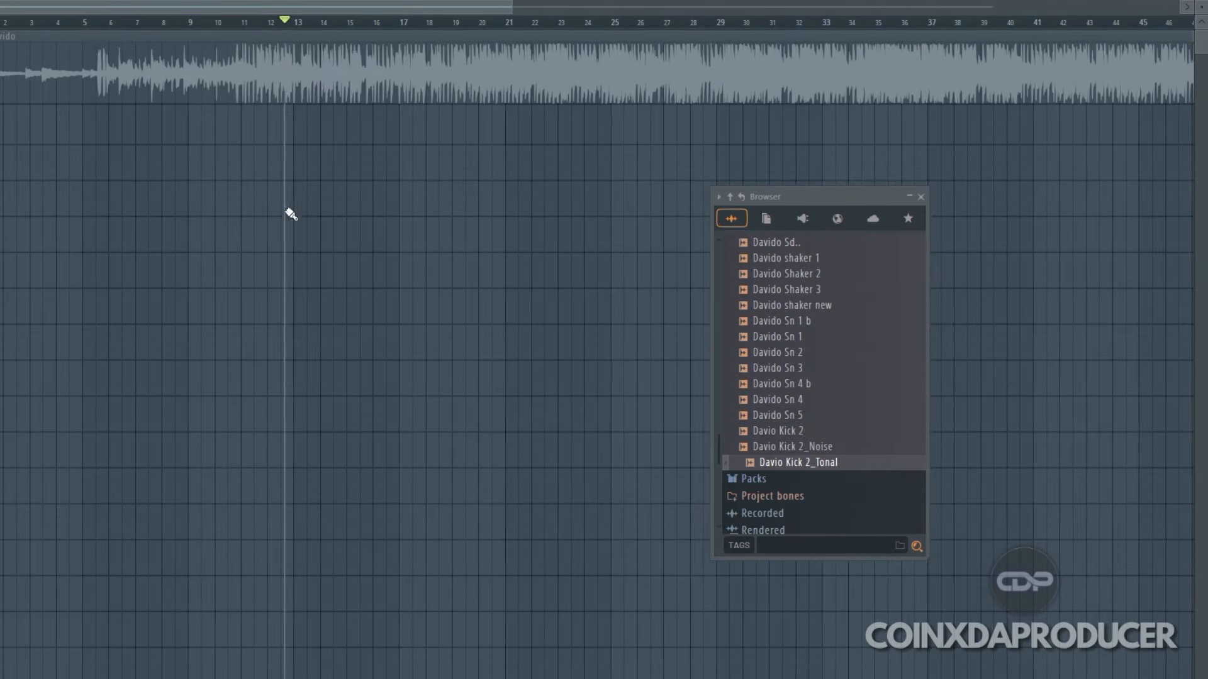
click(88, 134)
right_click(138, 142)
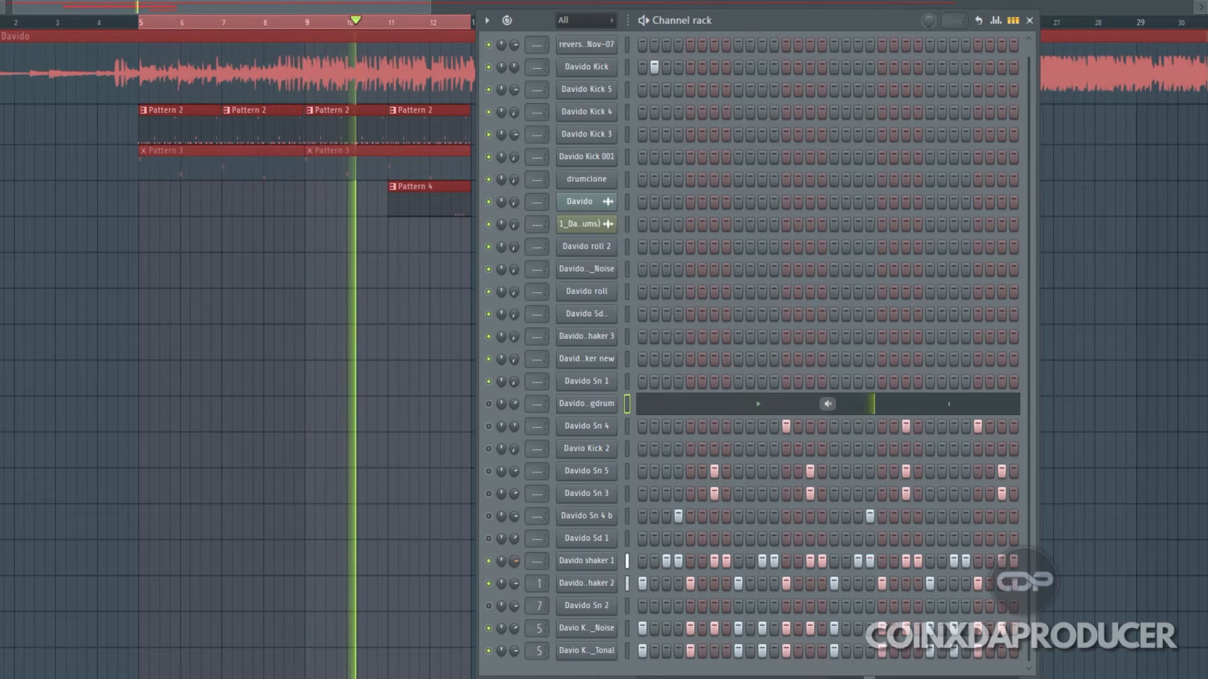
Step: Unmute the Davido Sn 4 b, Sn 3, Sn 5 and Sn 4 channels one by one while the loop plays
click(489, 517)
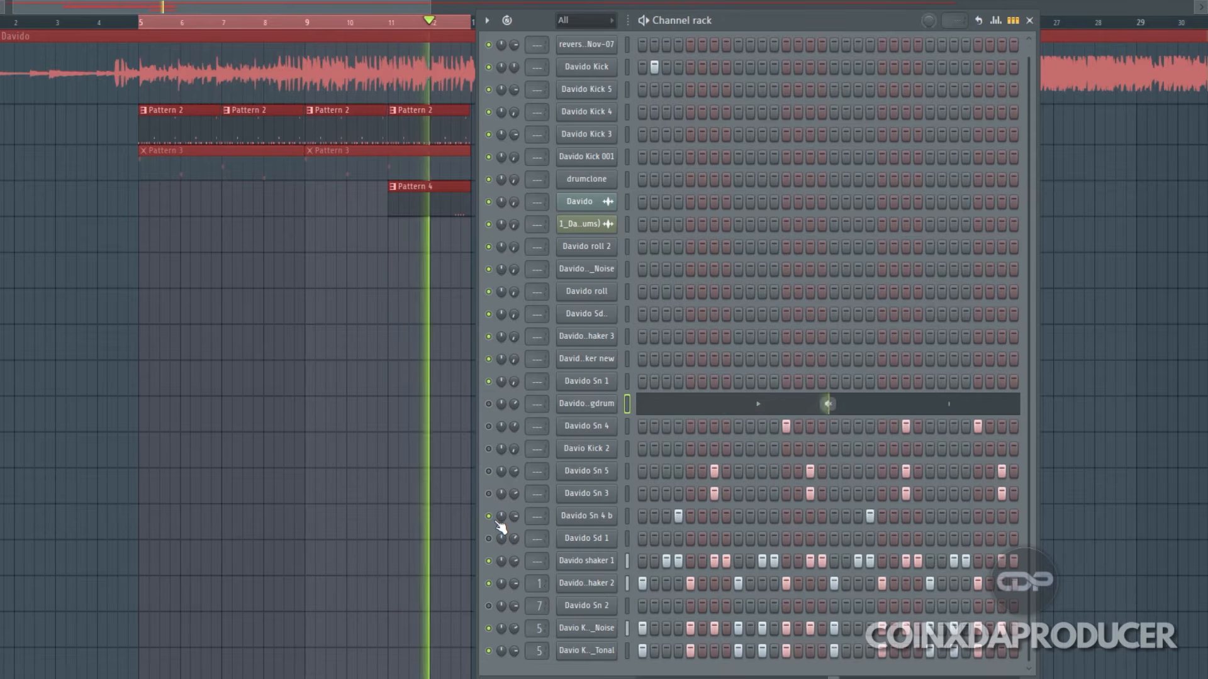
click(489, 494)
click(489, 471)
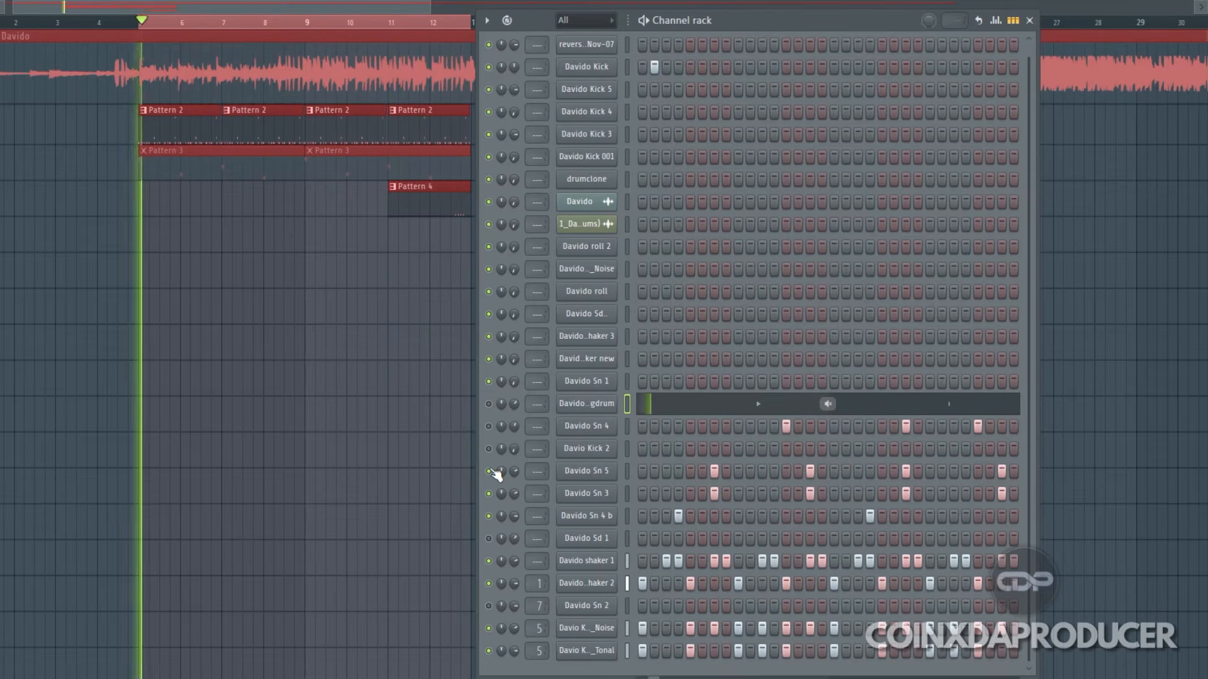
click(489, 426)
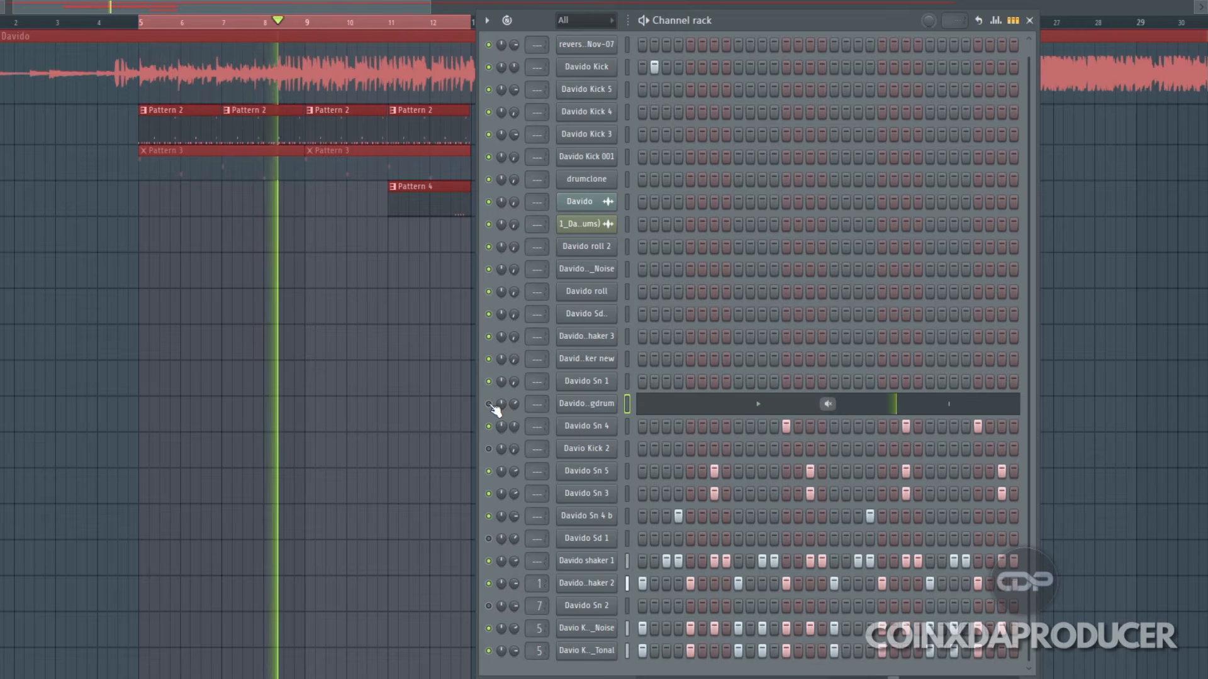
Step: Unmute the Davido Logdrum, Davio Kick 2, Davido Sd 1 and Sn 2 channels and turn the Logdrum's volume down slightly
click(490, 405)
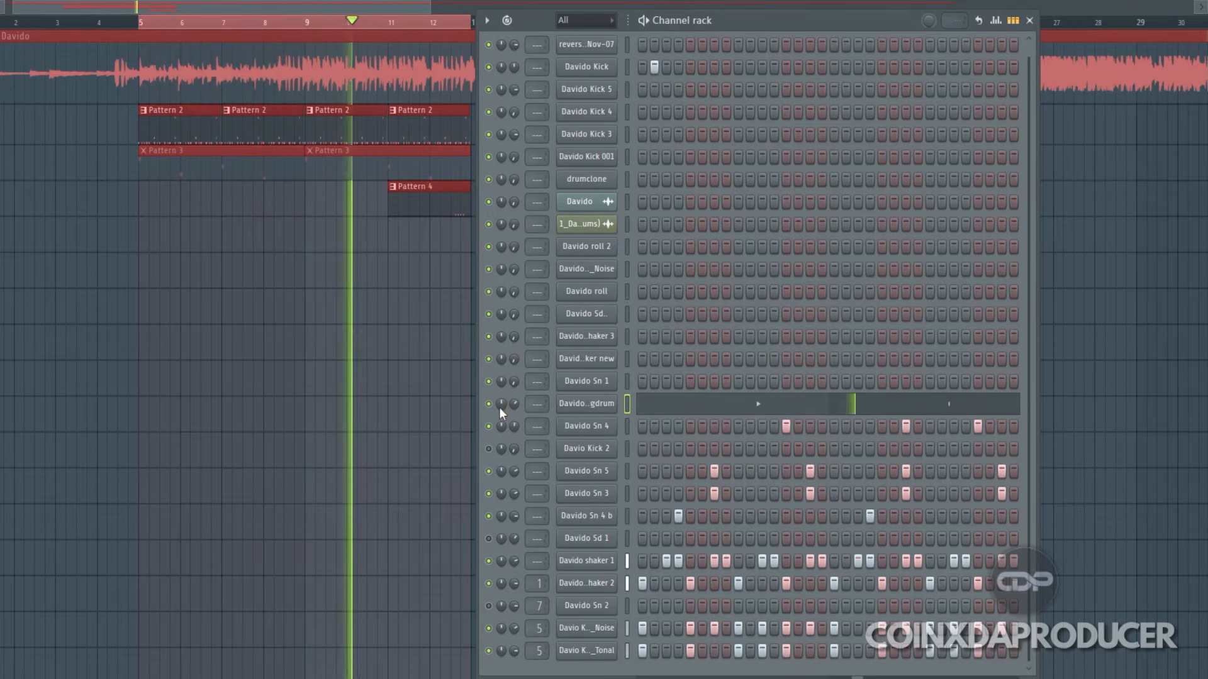
drag(513, 405, 514, 413)
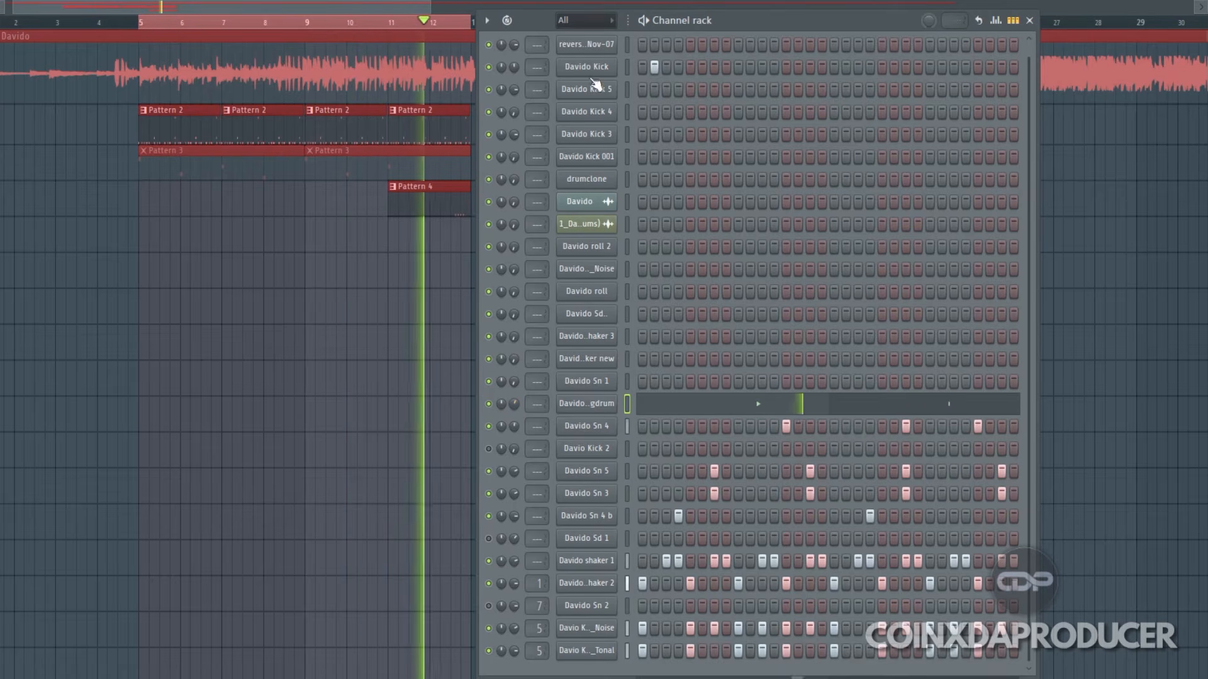
scroll(739, 320, up, 1)
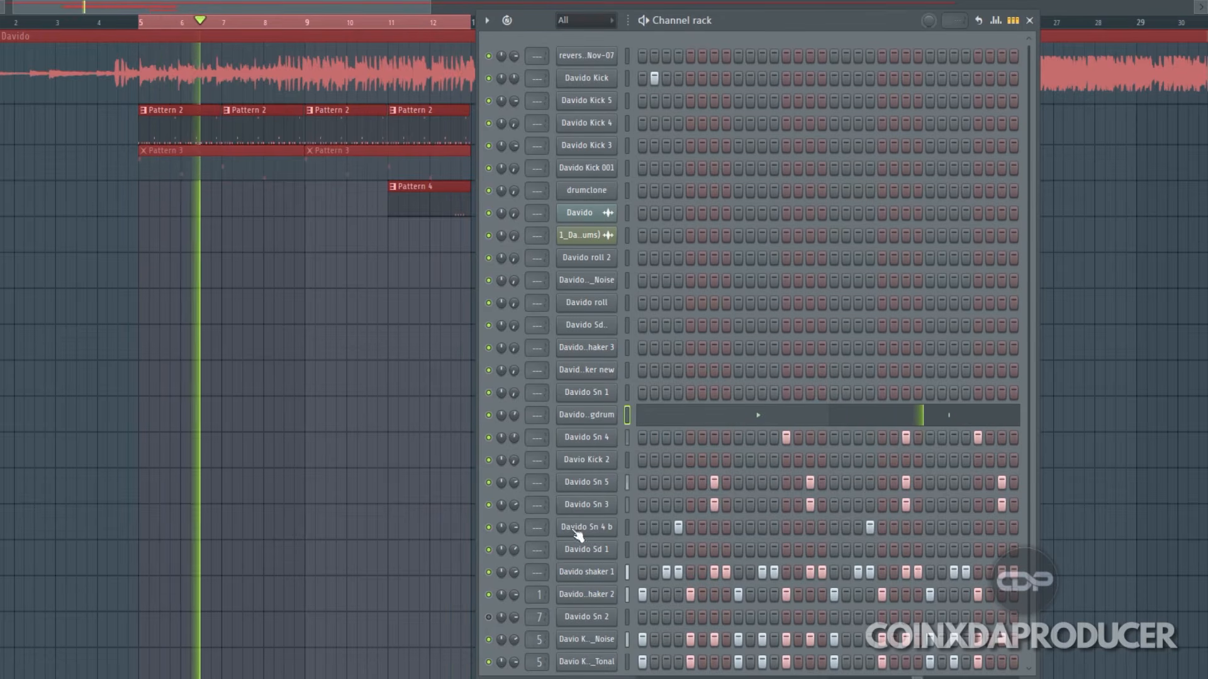
scroll(1002, 401, down, 1)
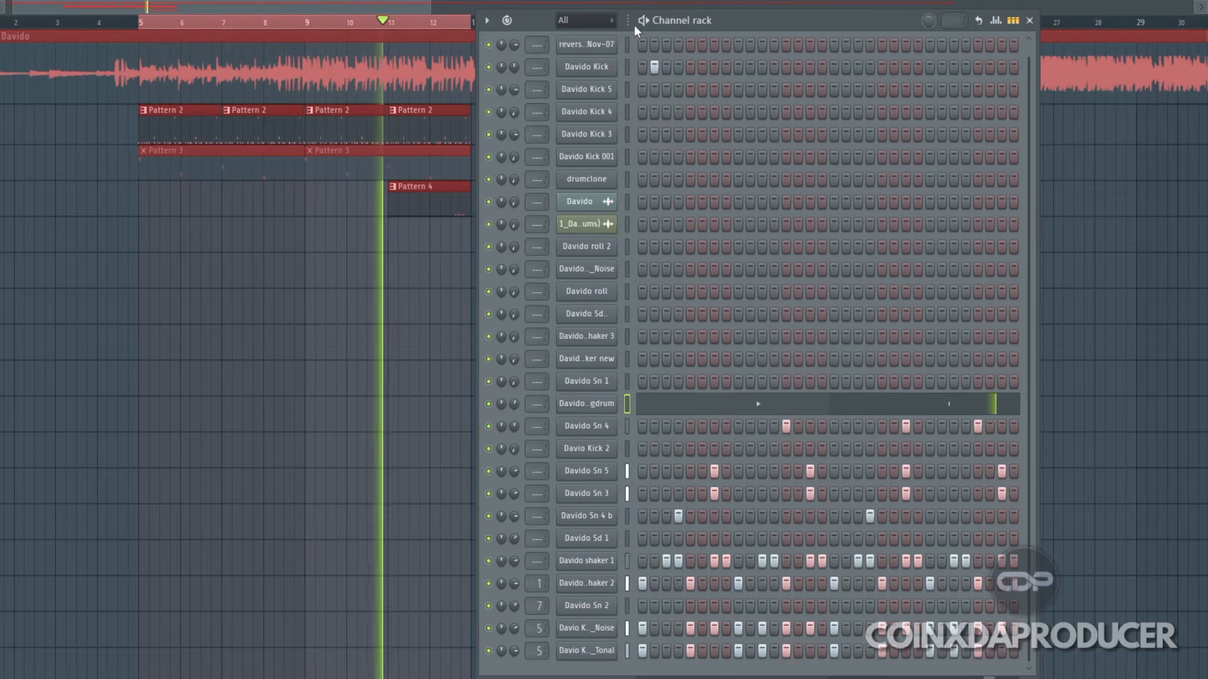
mouse_move(780, 21)
mouse_down()
mouse_move(795, 17)
mouse_move(784, 17)
mouse_up()
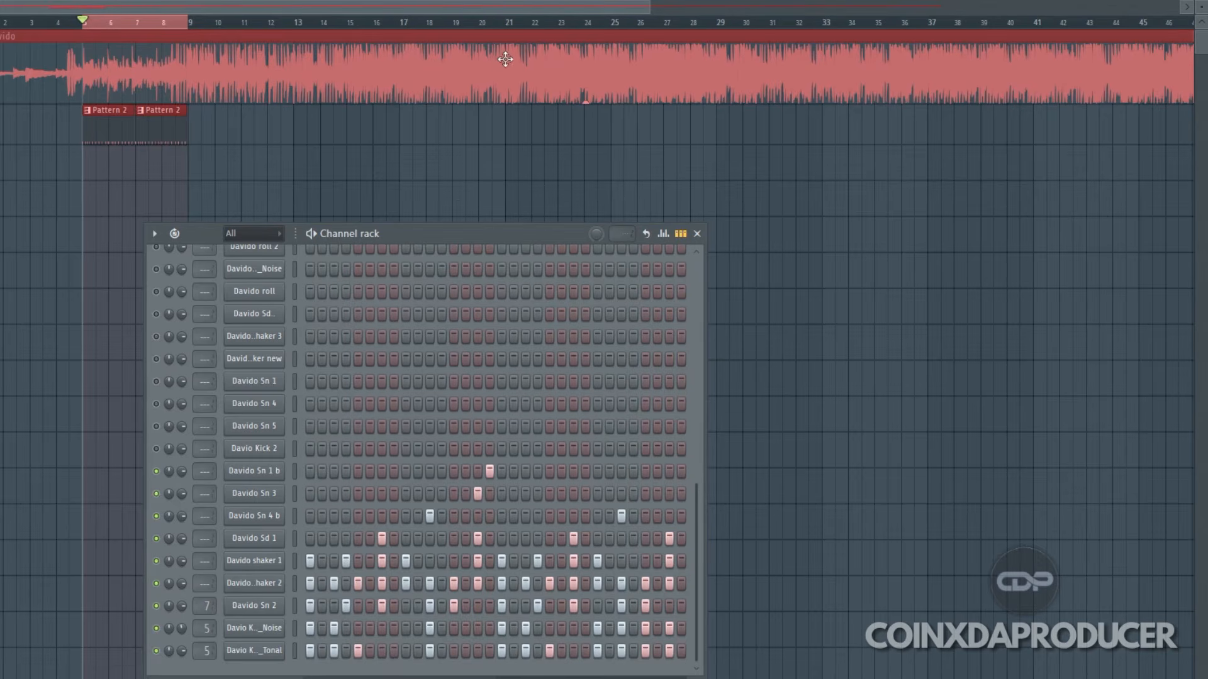
Step: Reset the channel volume of the Davido song's audio clip and close its settings
double_click(504, 40)
right_click(209, 195)
click(230, 203)
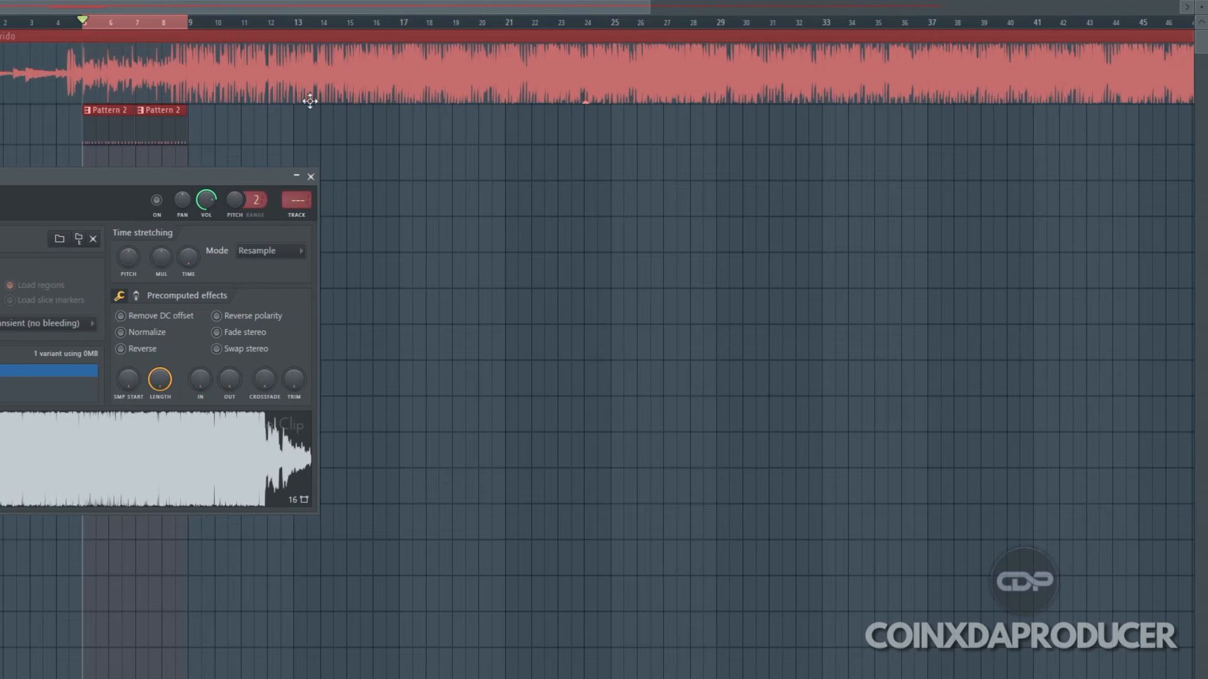
click(311, 177)
Step: Narrow the mixer window to the Master and first two insert tracks so the Channel rack is uncovered
key(F9)
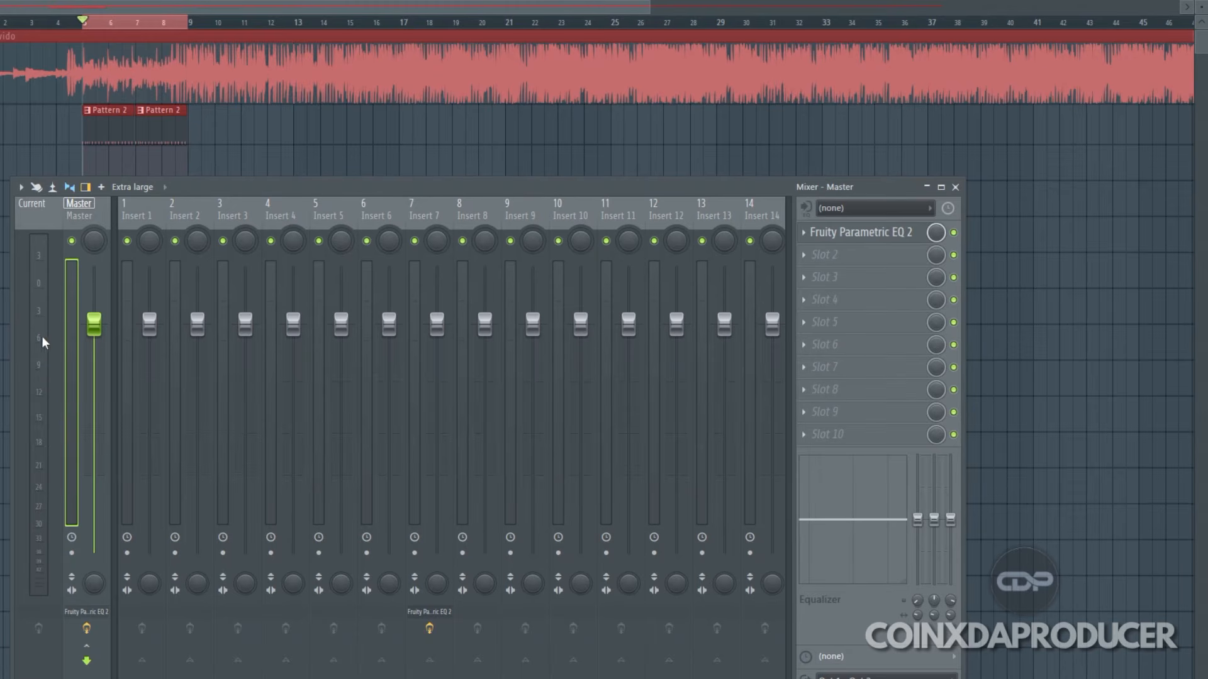
click(955, 187)
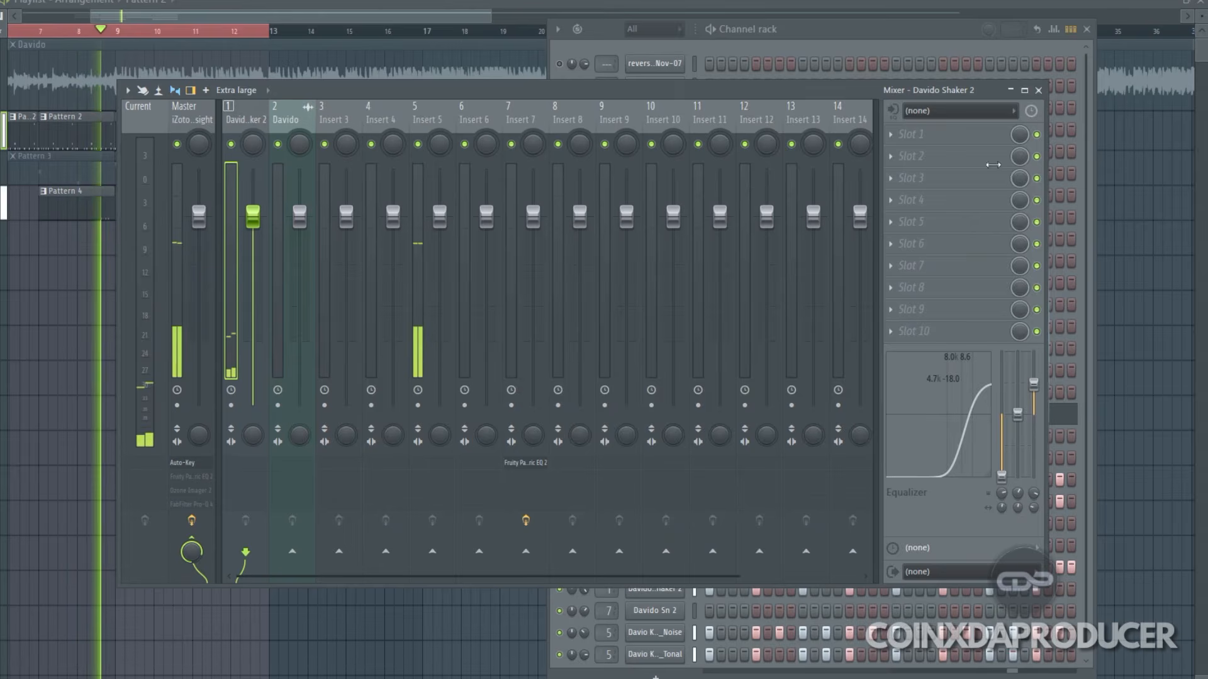
drag(1048, 170, 493, 169)
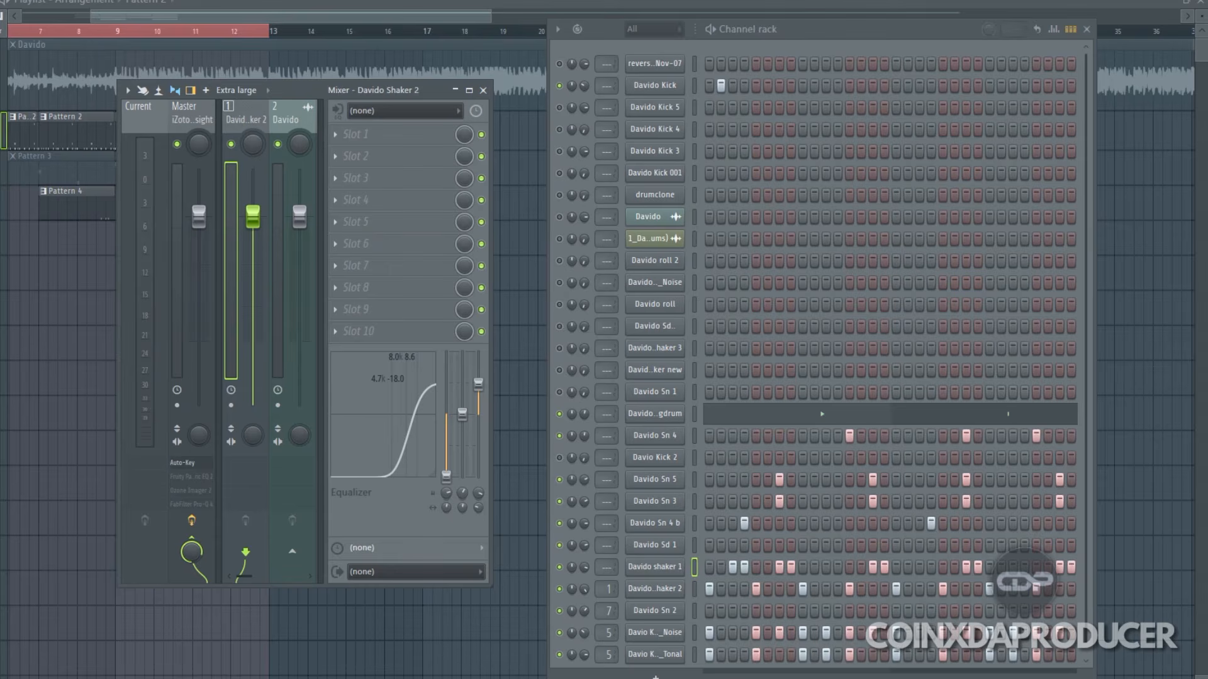
Step: Open Auto-Key on the Master track to check the song's detected key, and close it
click(191, 119)
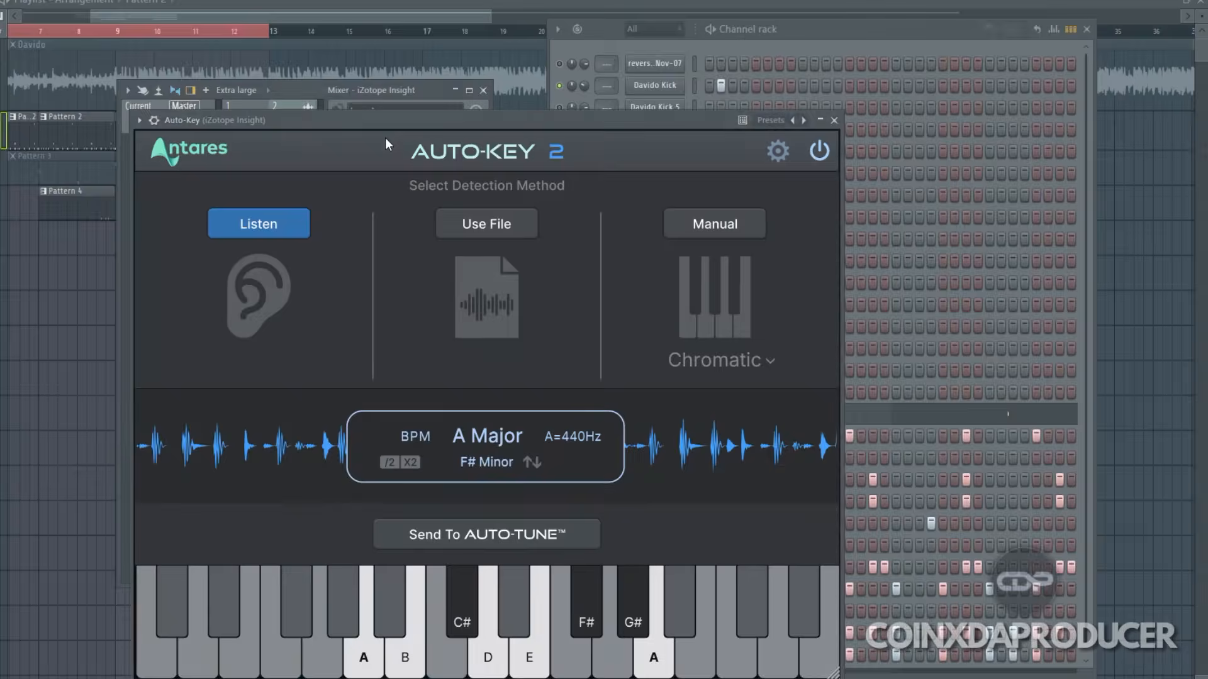
click(385, 140)
drag(453, 119, 471, 55)
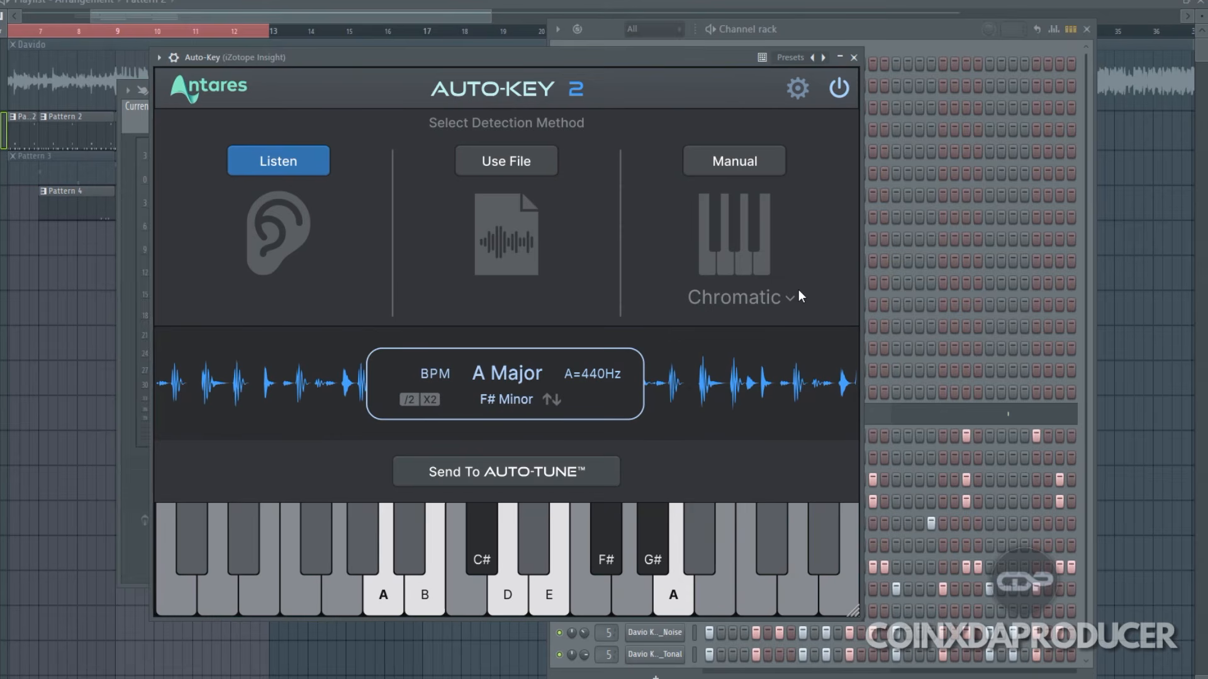
click(858, 59)
Step: Open FabFilter Pro-Q 4 on the Master track and examine the settings of its low-cut and high-end brickwall bands
click(379, 211)
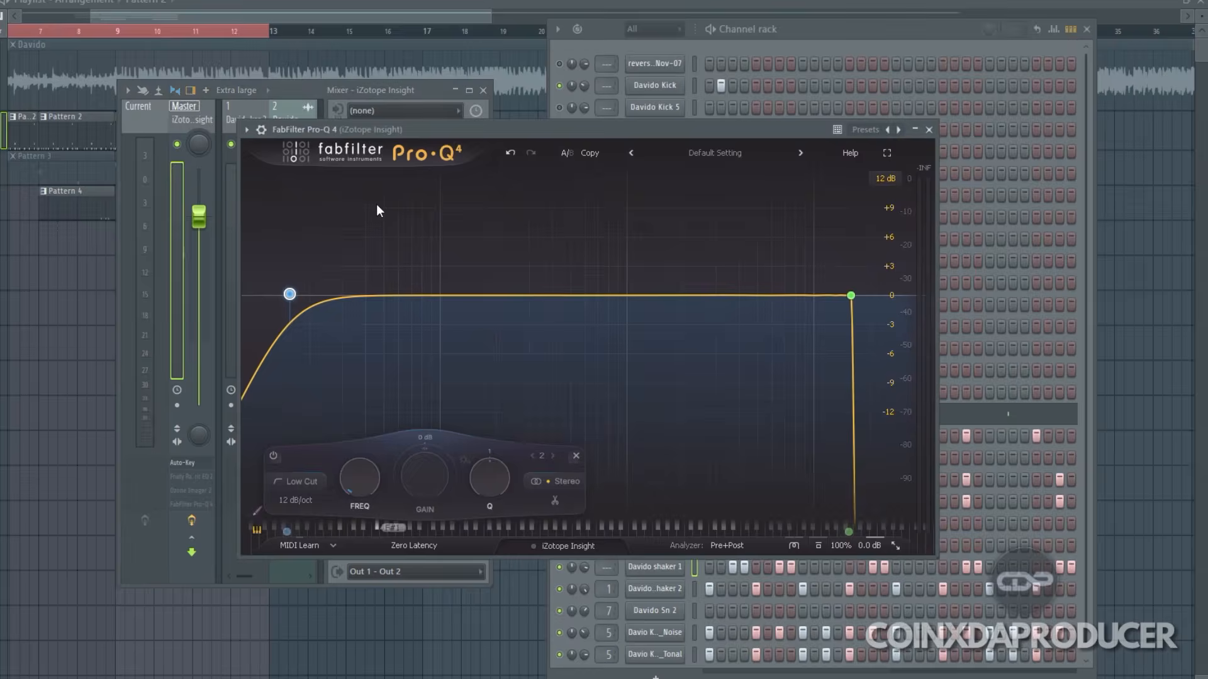
drag(619, 134, 738, 60)
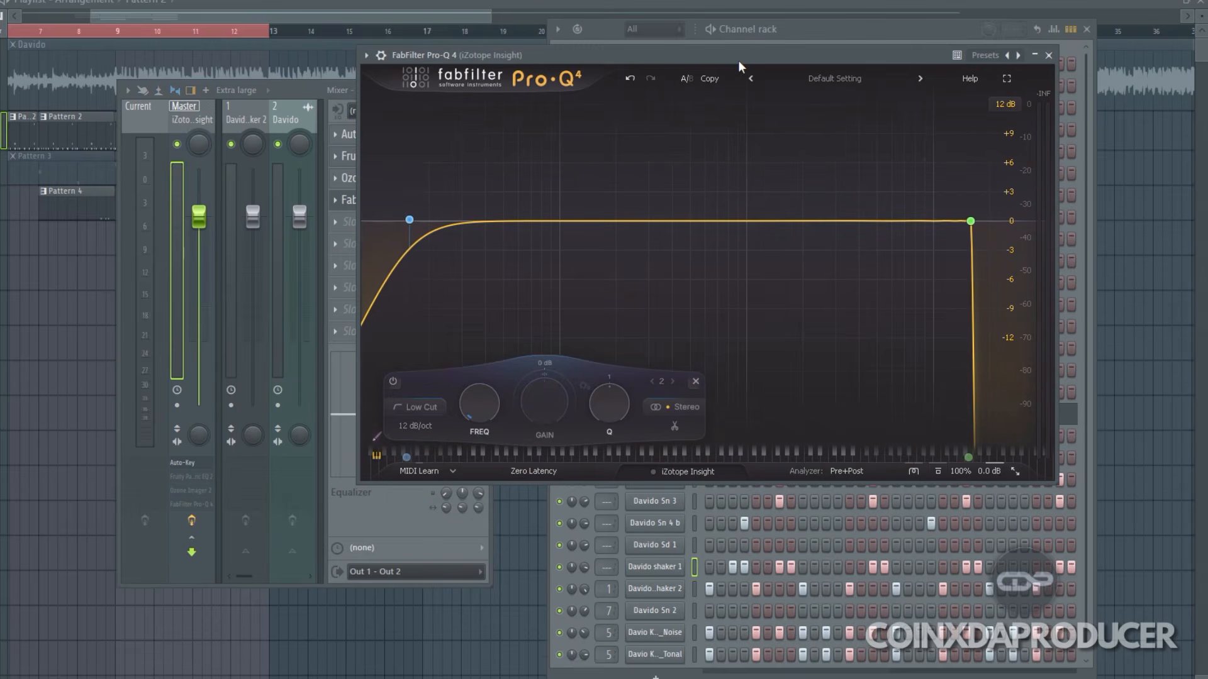
mouse_move(987, 198)
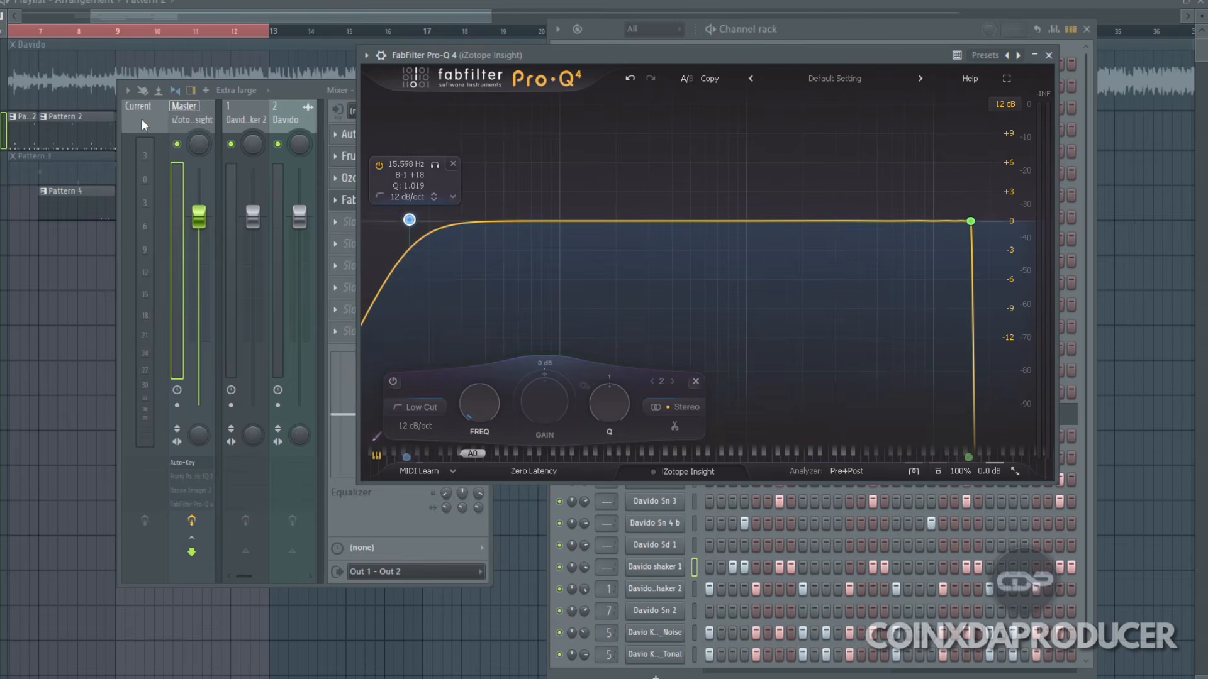
mouse_move(972, 222)
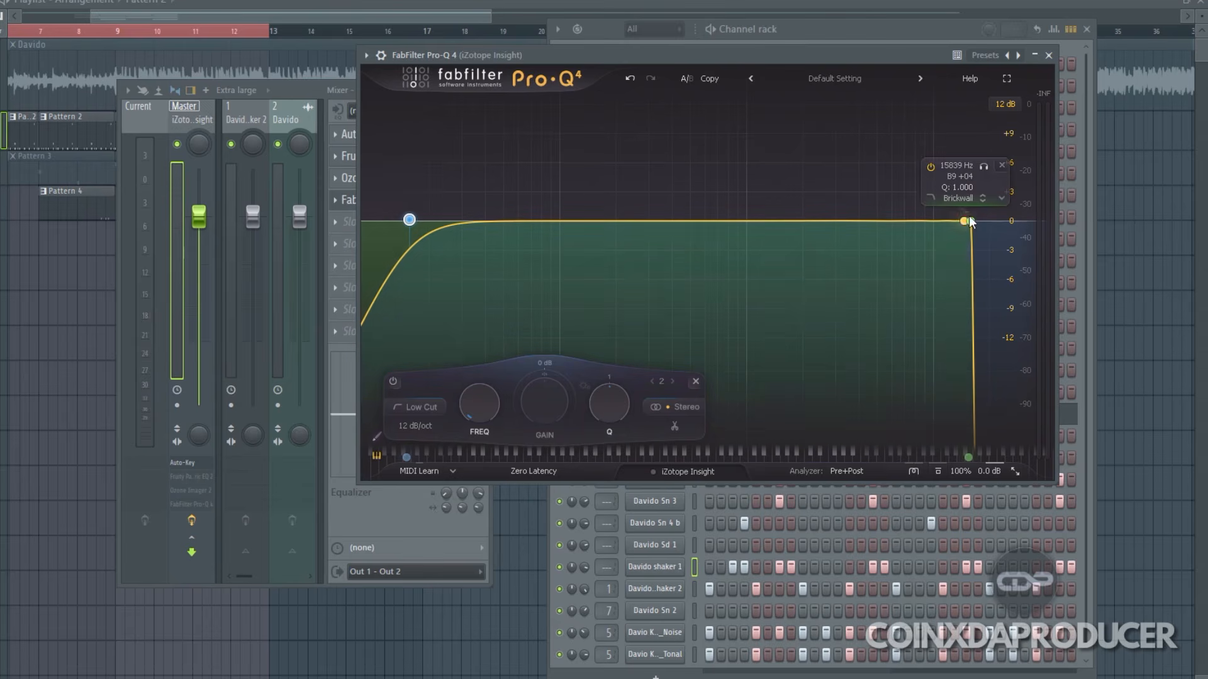
mouse_move(445, 221)
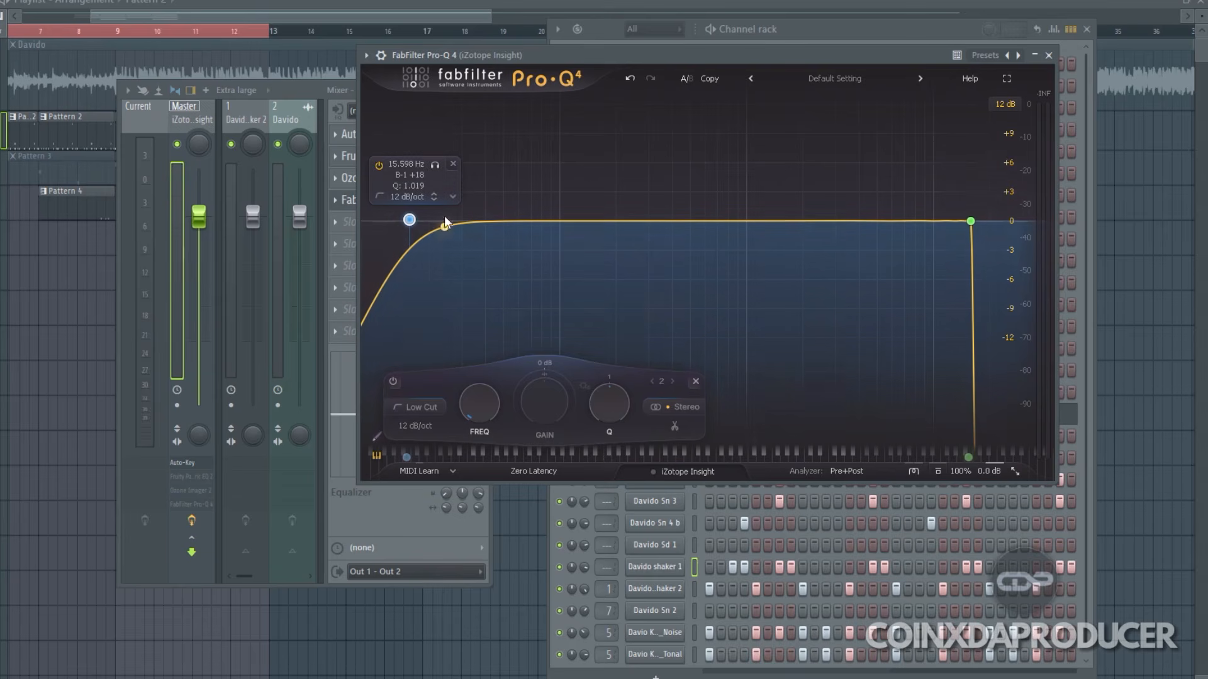